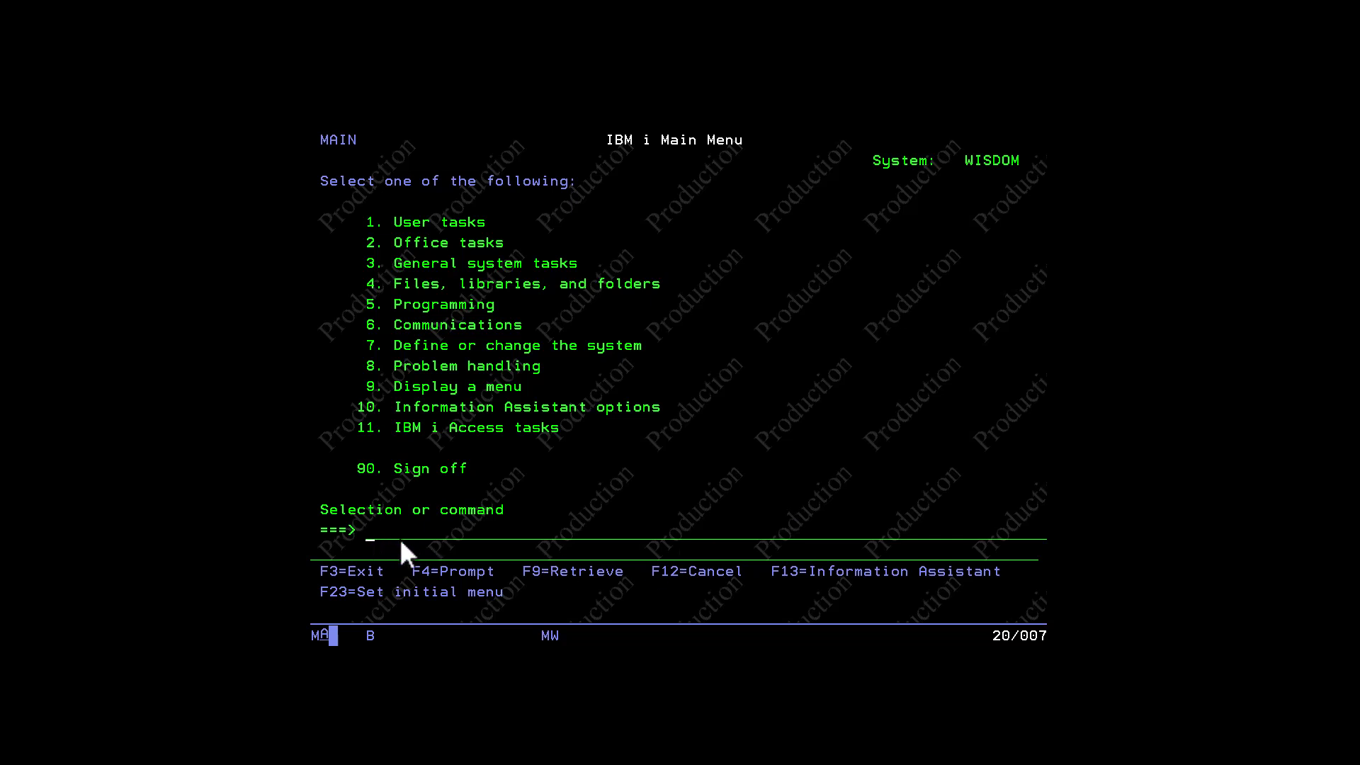
- Display the contents of the /home/tomh4 directory on the production system with WRKLNK, and return to the main menu
{"action": "type", "text": "wrklnk"}
{"action": "key", "text": "Return"}
{"action": "type", "text": "/home"}
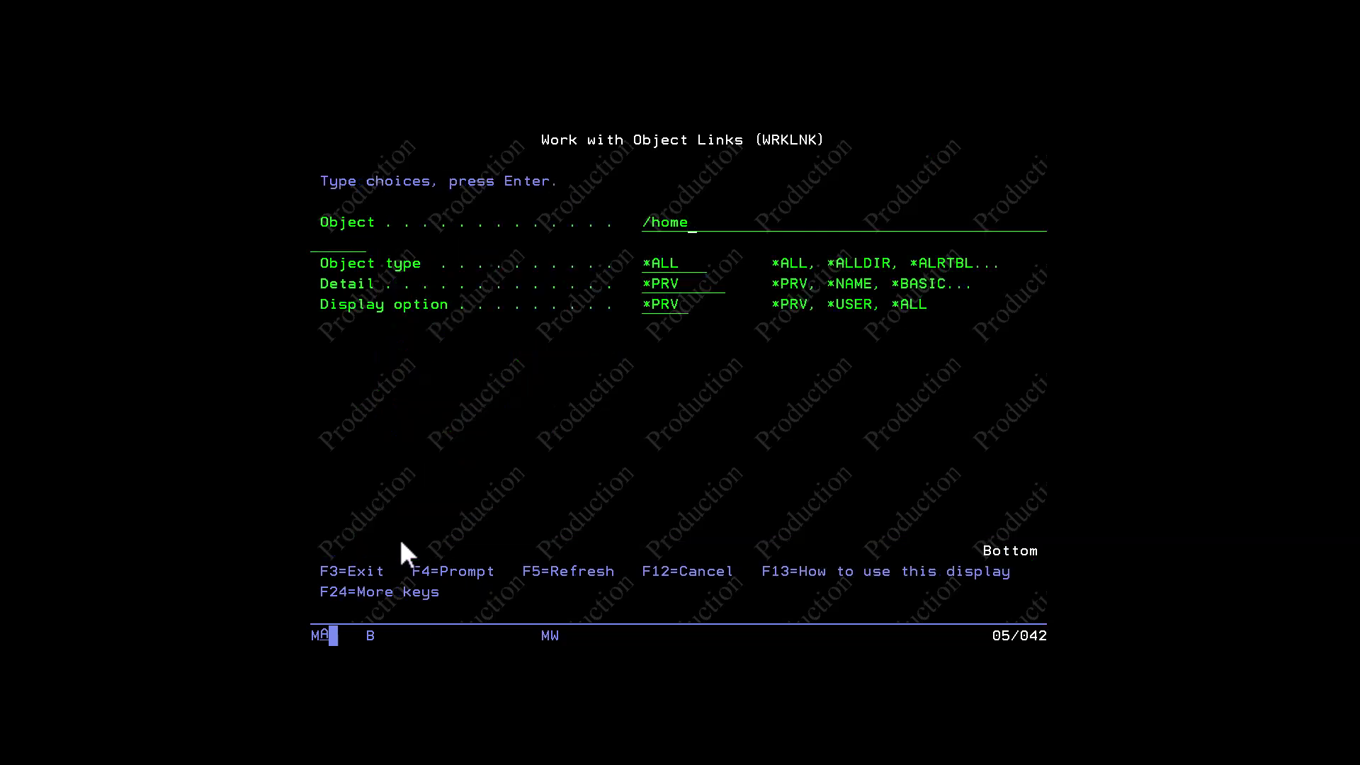
{"action": "type", "text": "/tomh4"}
{"action": "key", "text": "Return"}
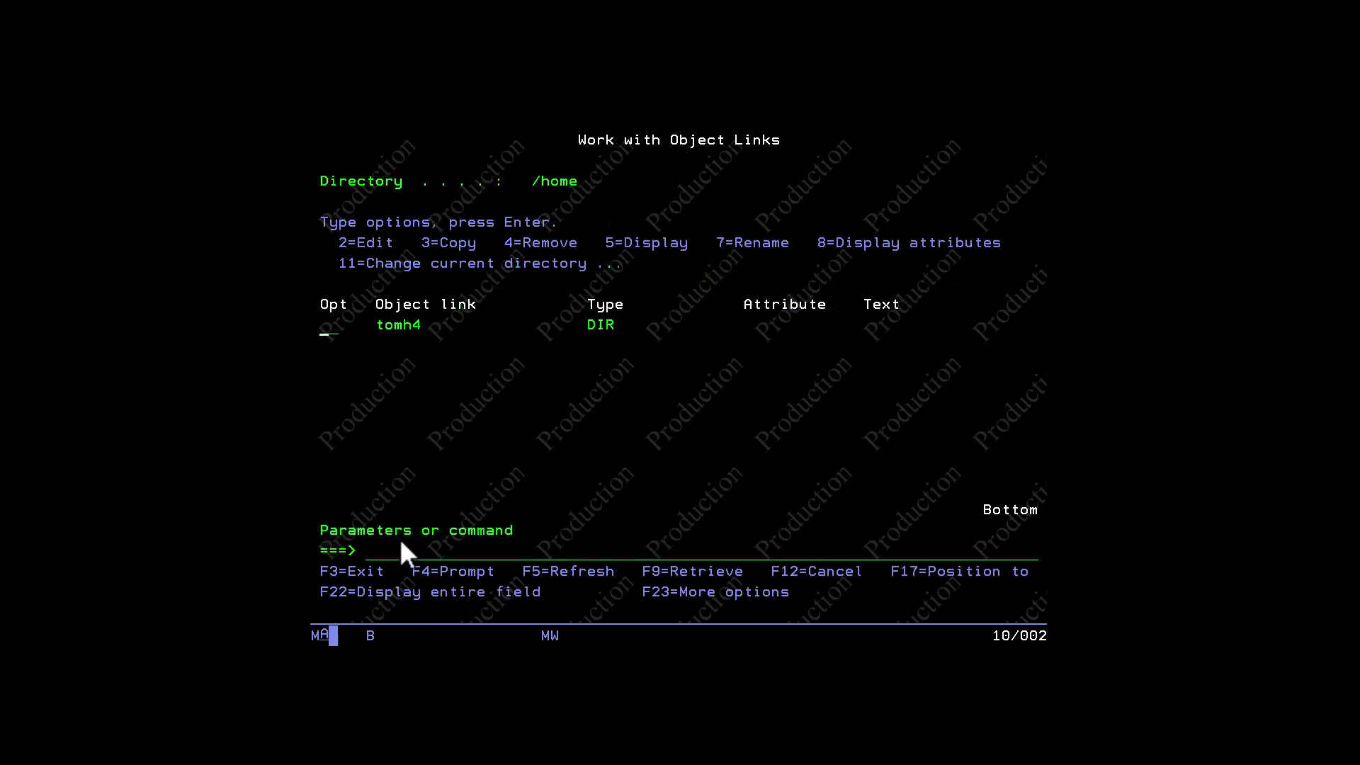
{"action": "type", "text": "5"}
{"action": "key", "text": "Return"}
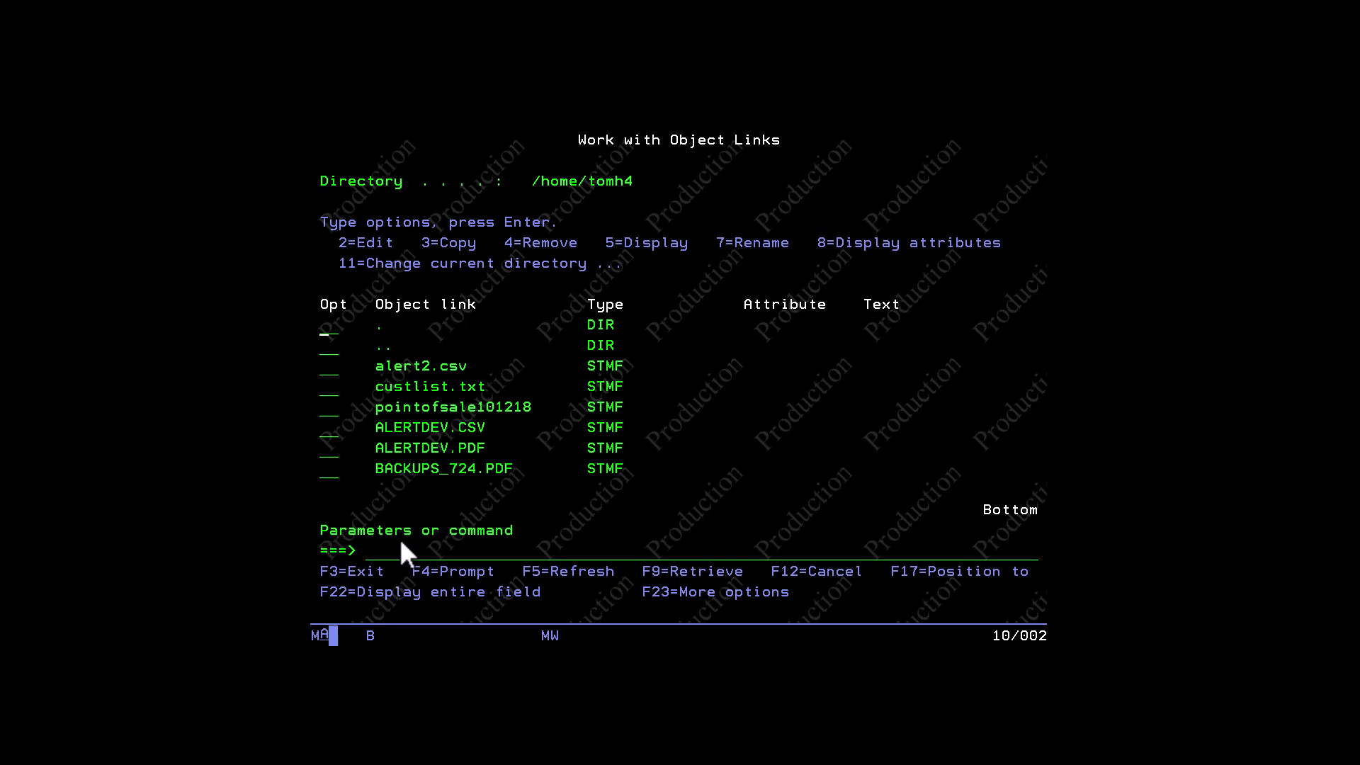
{"action": "key", "text": "F12"}
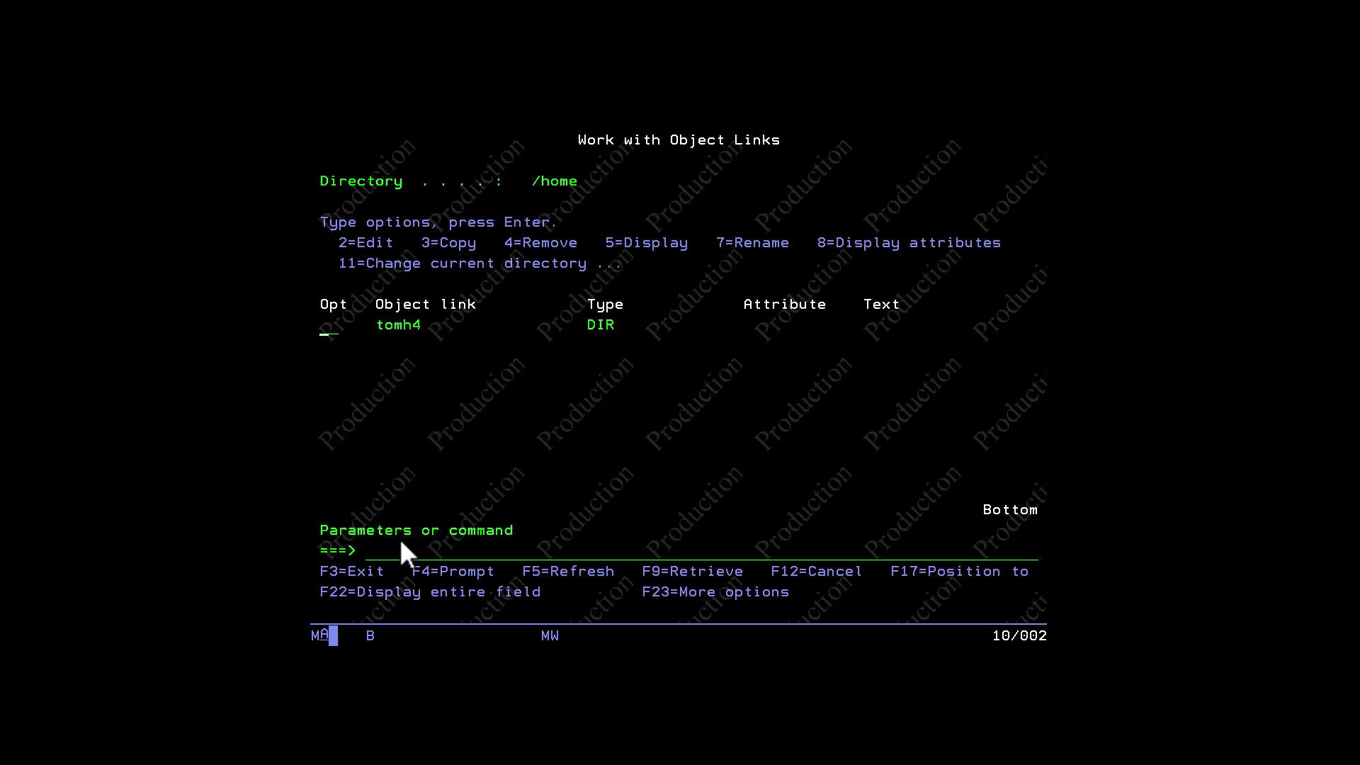
{"action": "key", "text": "F12"}
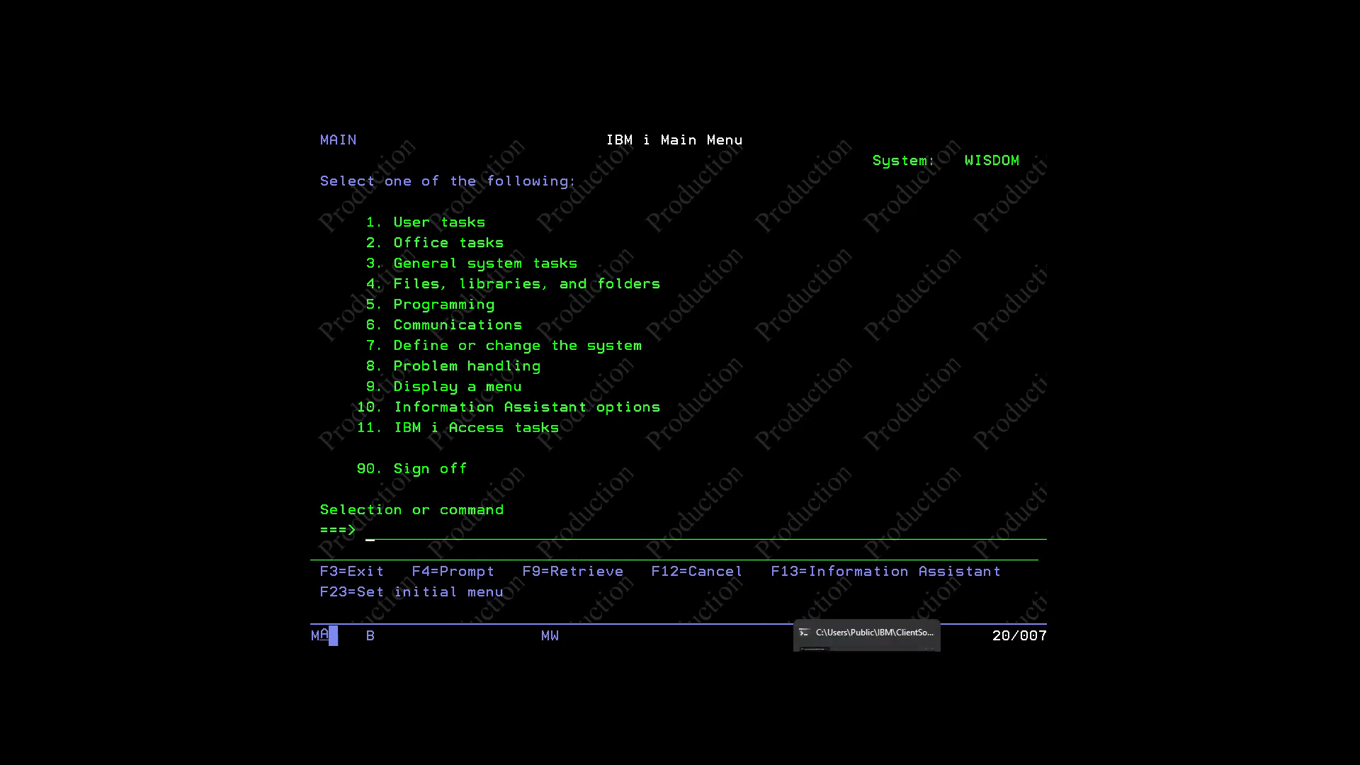
- Check the /home directory listing in the backup system's session and return to the production session
{"action": "left_click", "coordinate": [854, 634]}
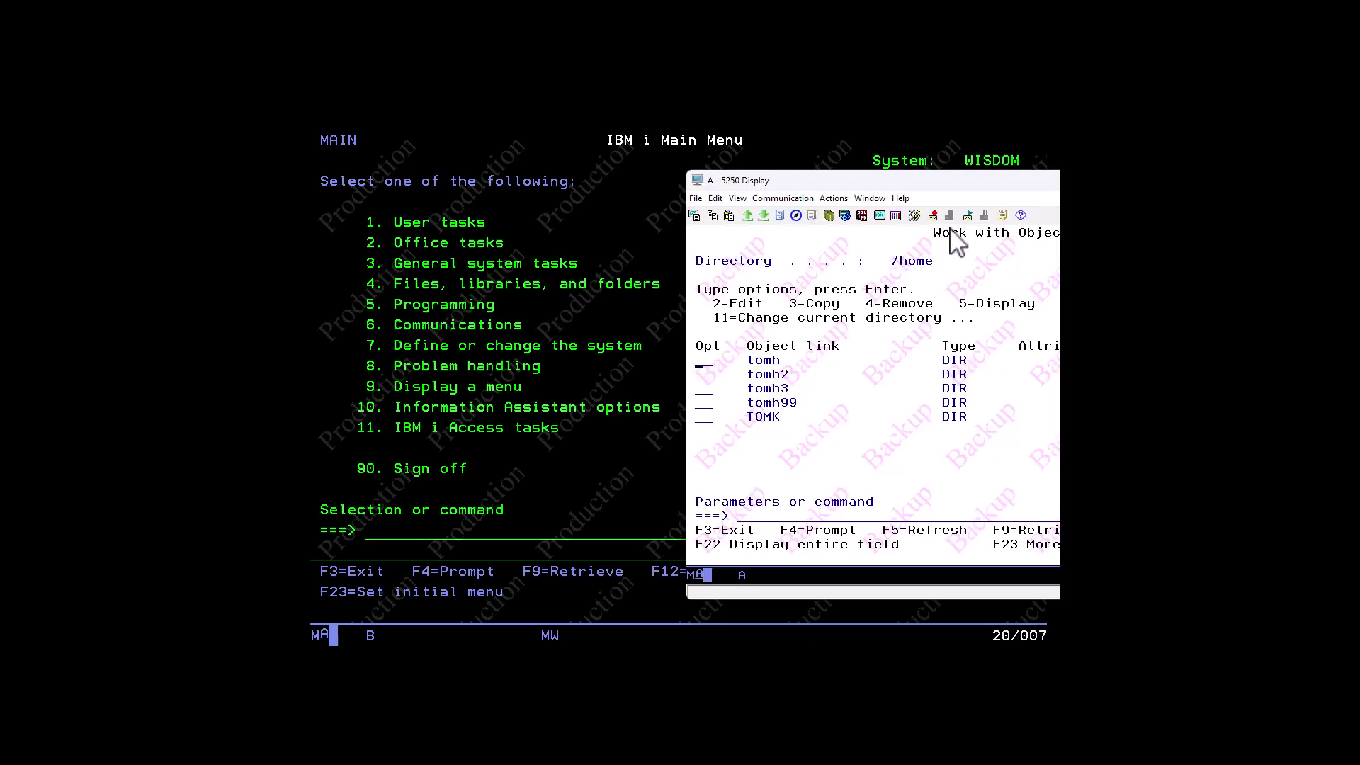
{"action": "left_click", "coordinate": [1316, 181]}
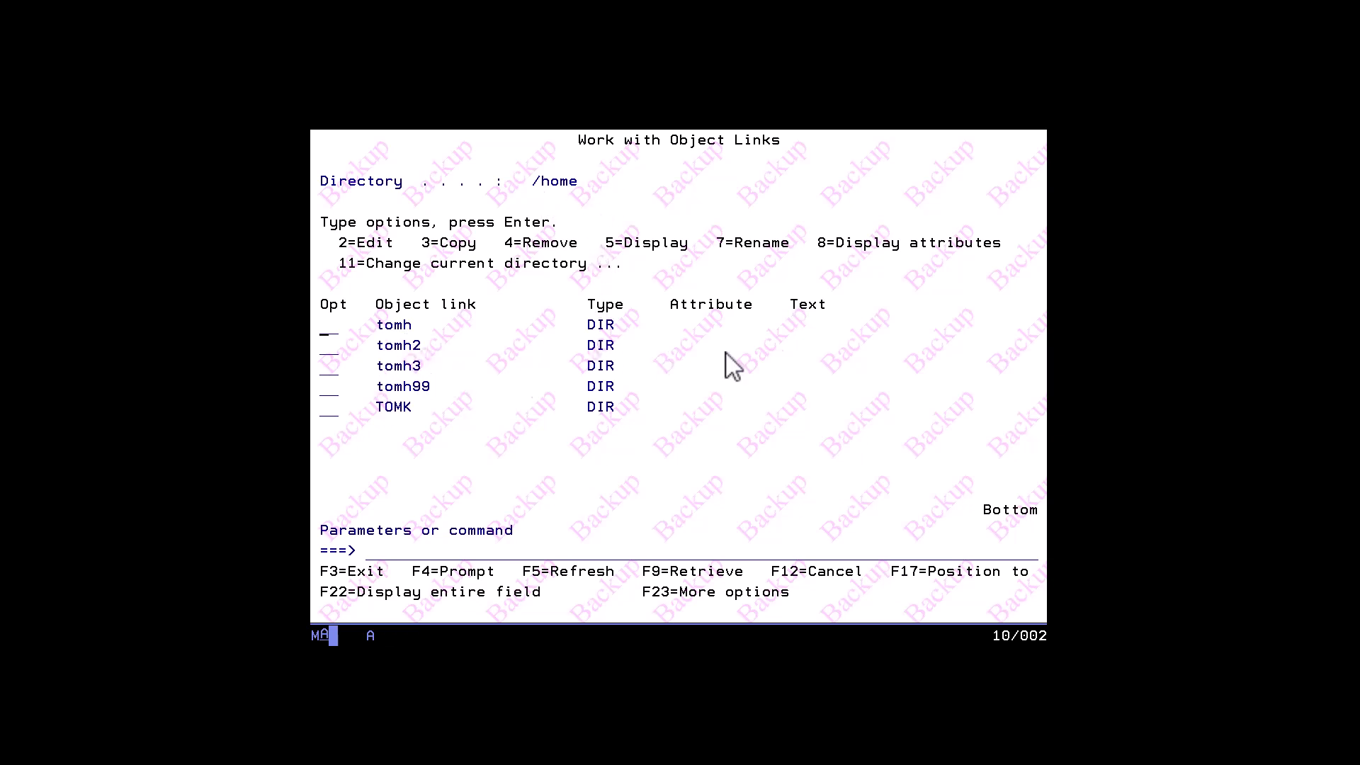
{"action": "mouse_move", "coordinate": [867, 655]}
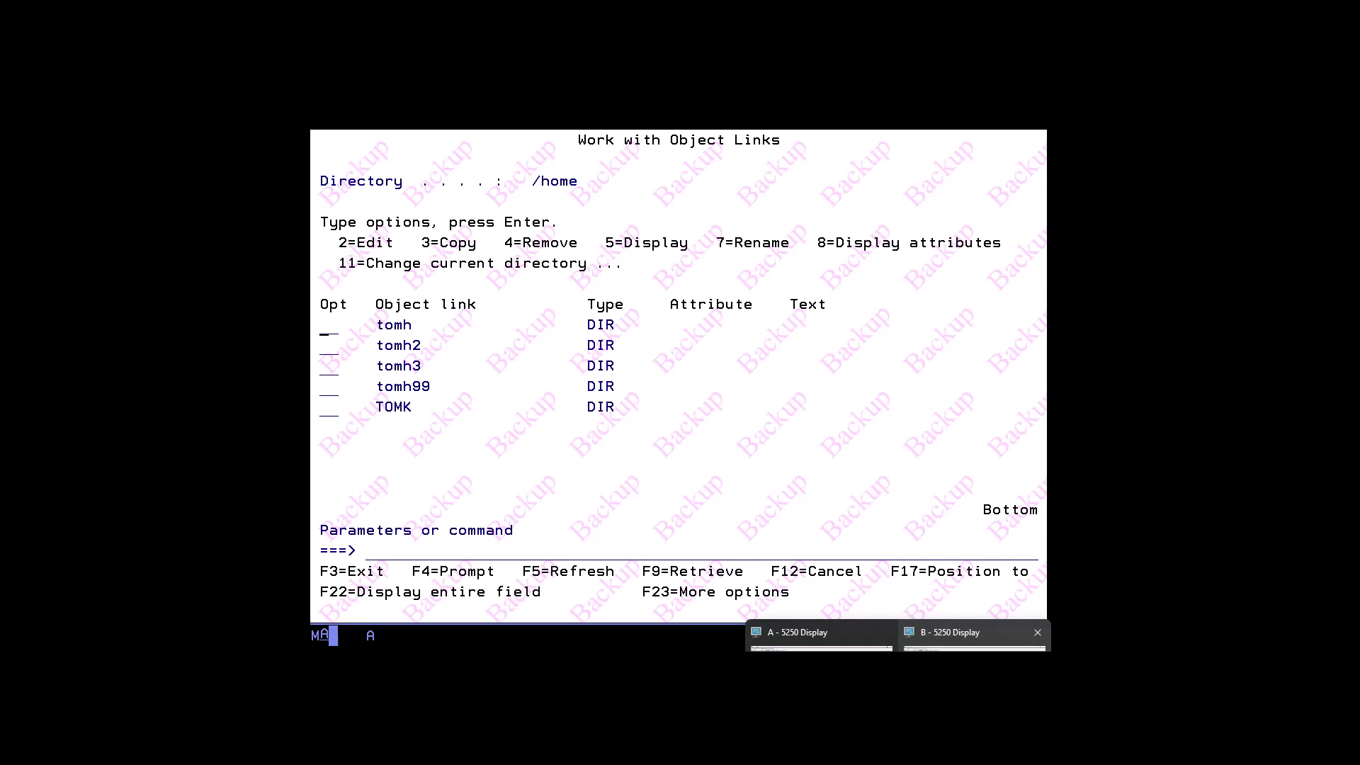
{"action": "left_click", "coordinate": [978, 634]}
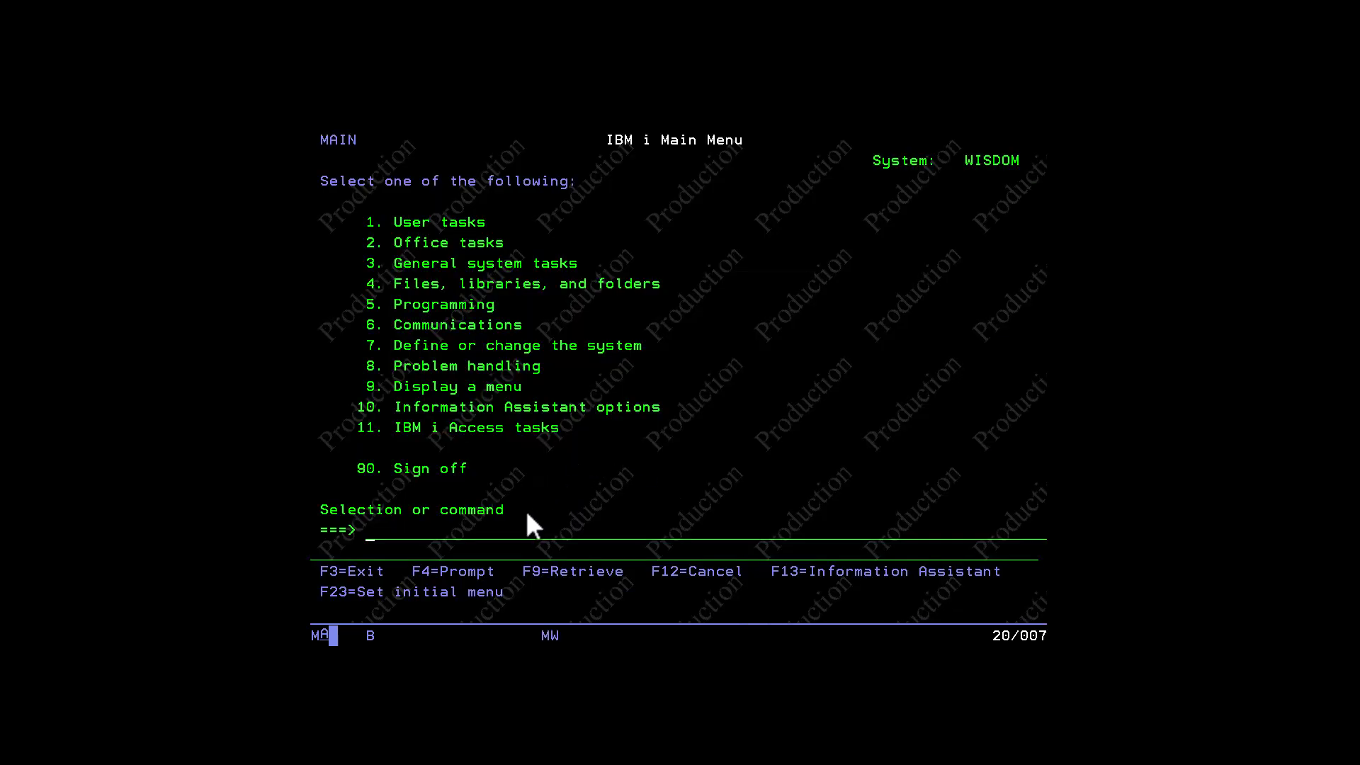
- Start the Robot Automated Operations Solution with the rbt command and open Robot HA
{"action": "type", "text": "rbt"}
{"action": "key", "text": "Return"}
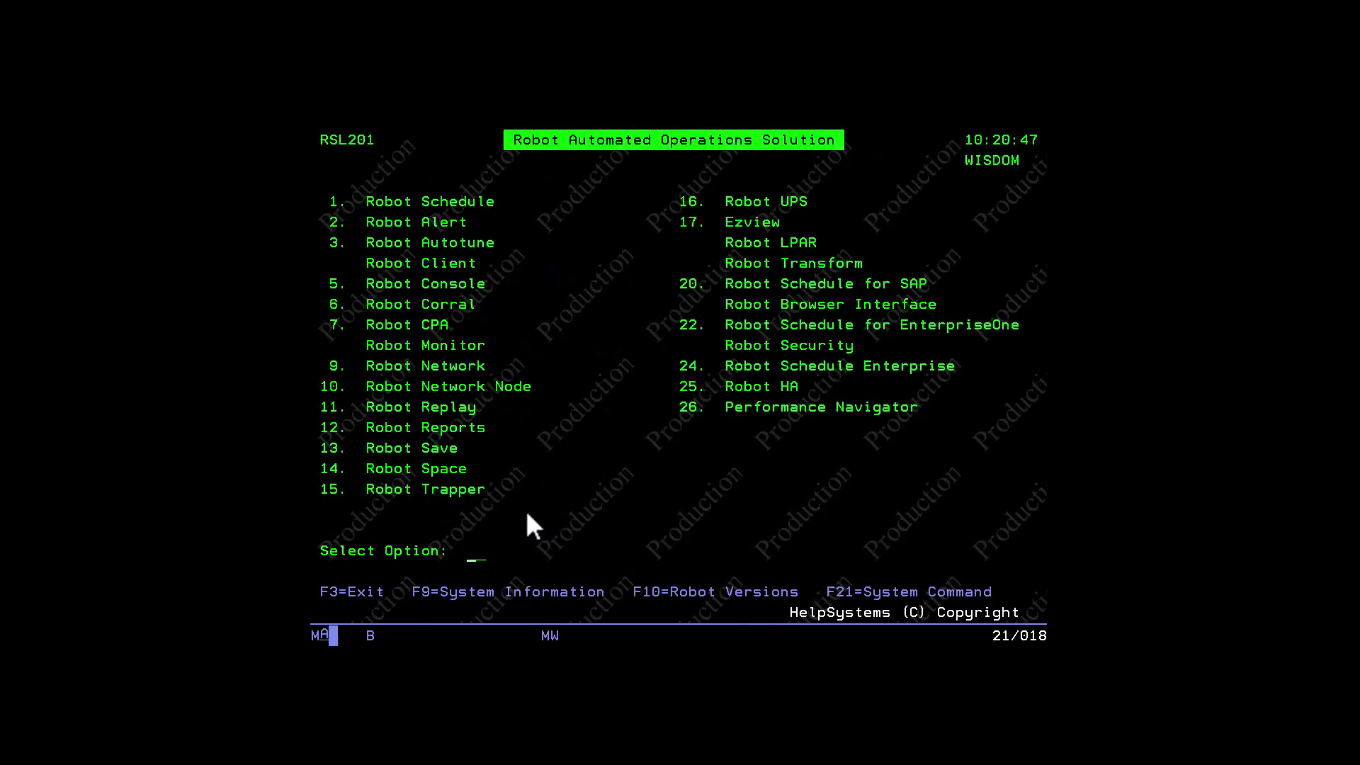
{"action": "type", "text": "25"}
{"action": "key", "text": "Return"}
- Check the TCP/IP server and auditing status on Robot HA's Control Menu, and return to the Robot HA menu
{"action": "type", "text": "2"}
{"action": "key", "text": "Return"}
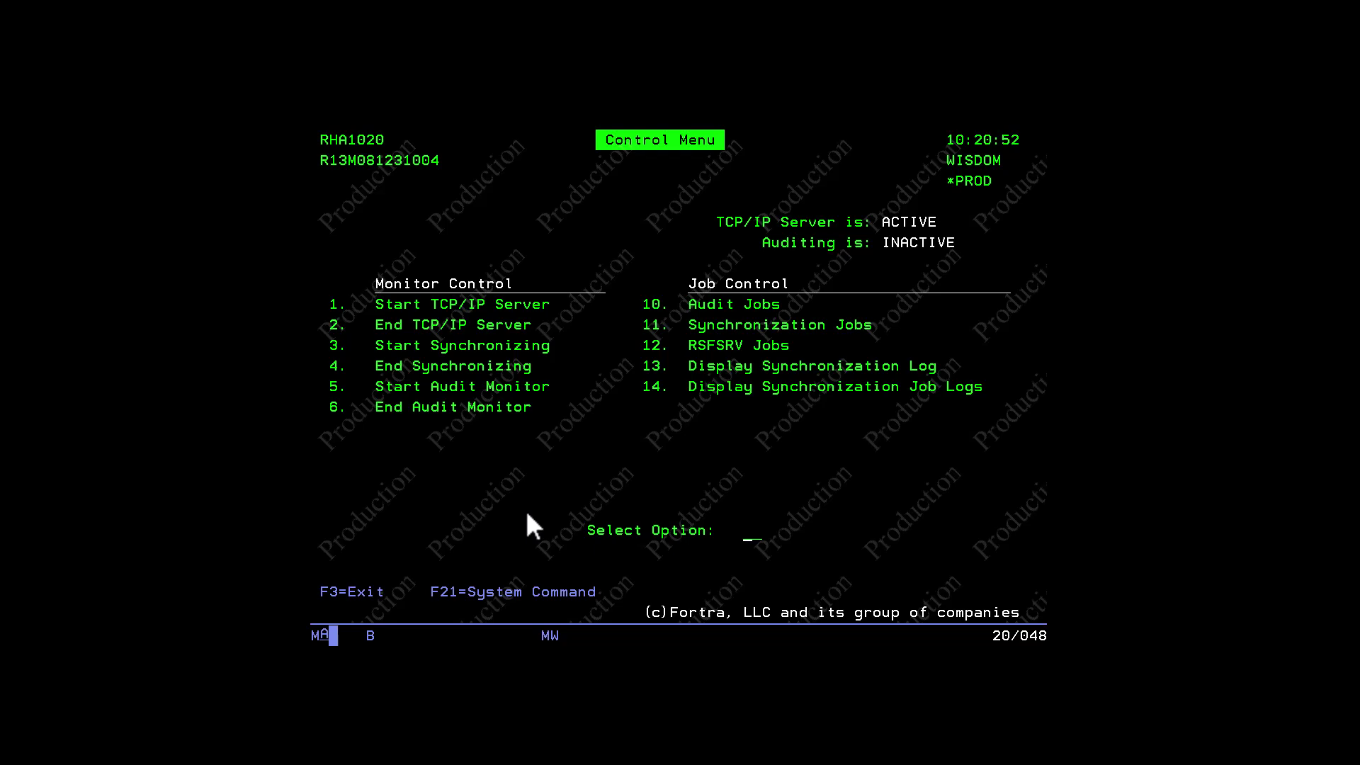
{"action": "key", "text": "F3"}
- Open the IFS synchronization attributes and review the directories through the end of the list
{"action": "type", "text": "1"}
{"action": "key", "text": "Return"}
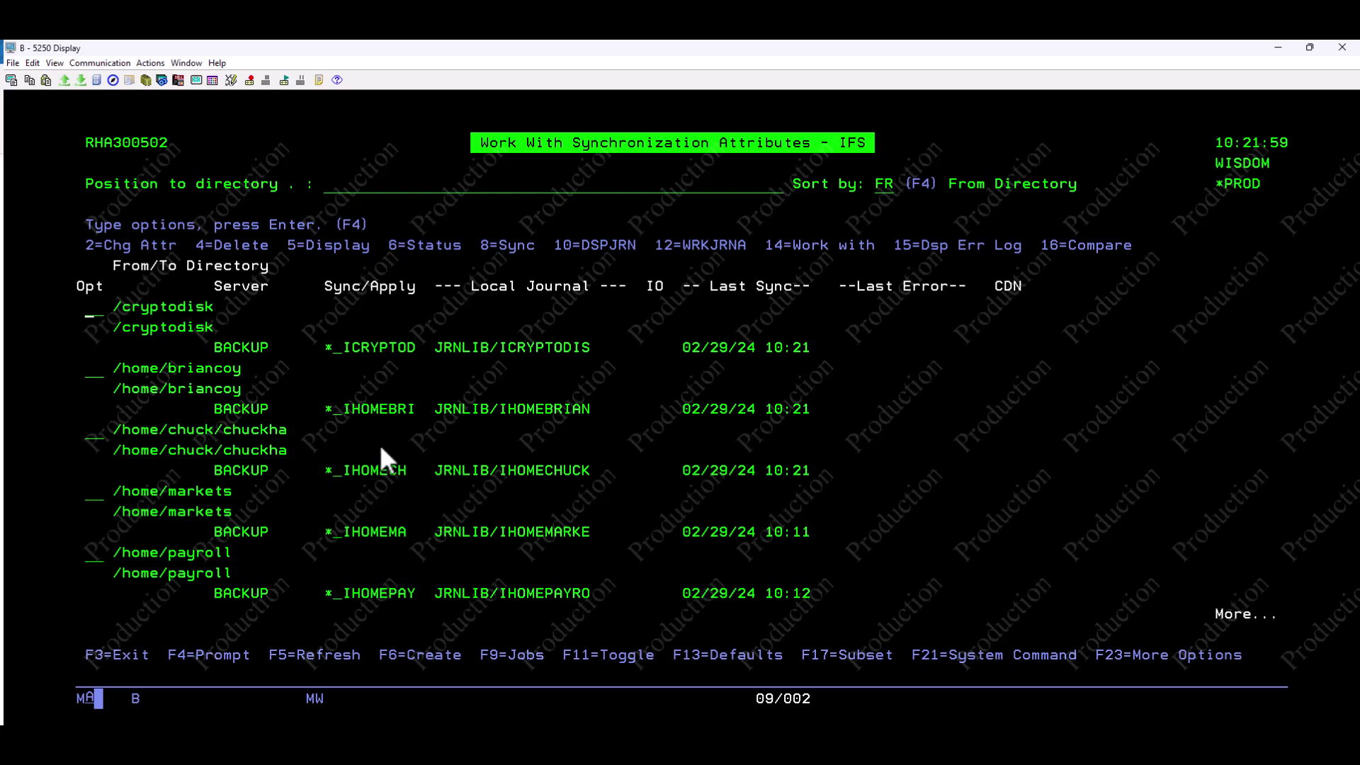
{"action": "key", "text": "Page_Down"}
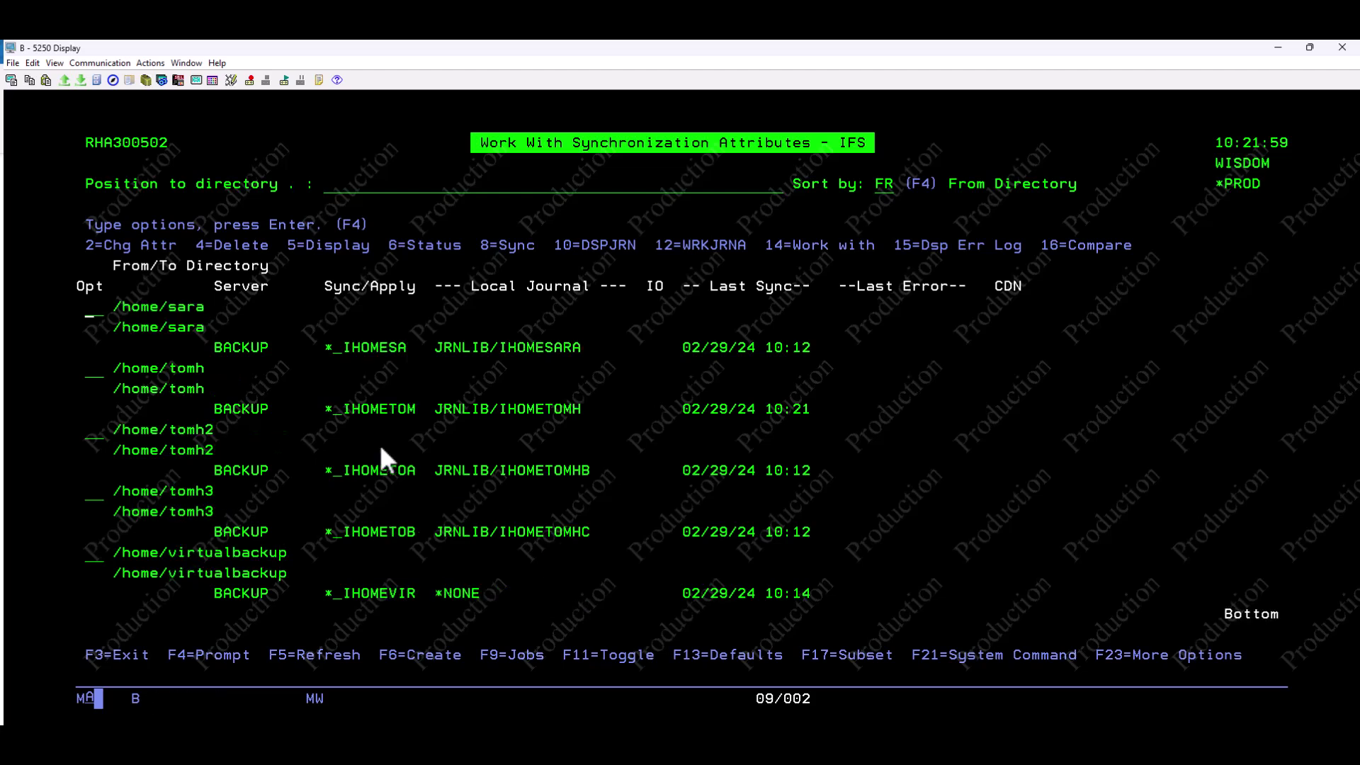
{"action": "left_click", "coordinate": [189, 510]}
- Begin a new IFS sync attribute with directory /home/tomh4 and server ID backup
{"action": "key", "text": "F6"}
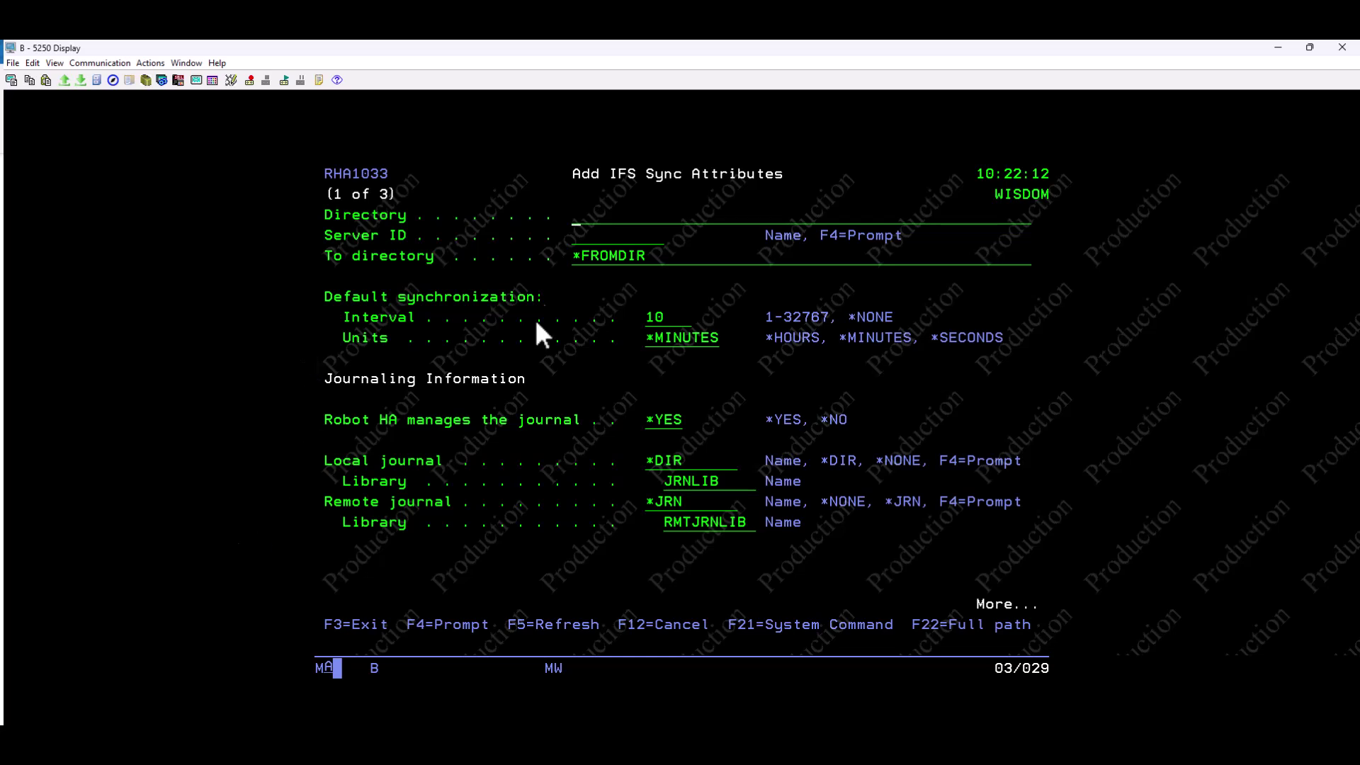
{"action": "type", "text": "/home/tom4"}
{"action": "key", "text": "BackSpace"}
{"action": "type", "text": "h4"}
{"action": "key", "text": "Tab"}
{"action": "type", "text": "tockup"}
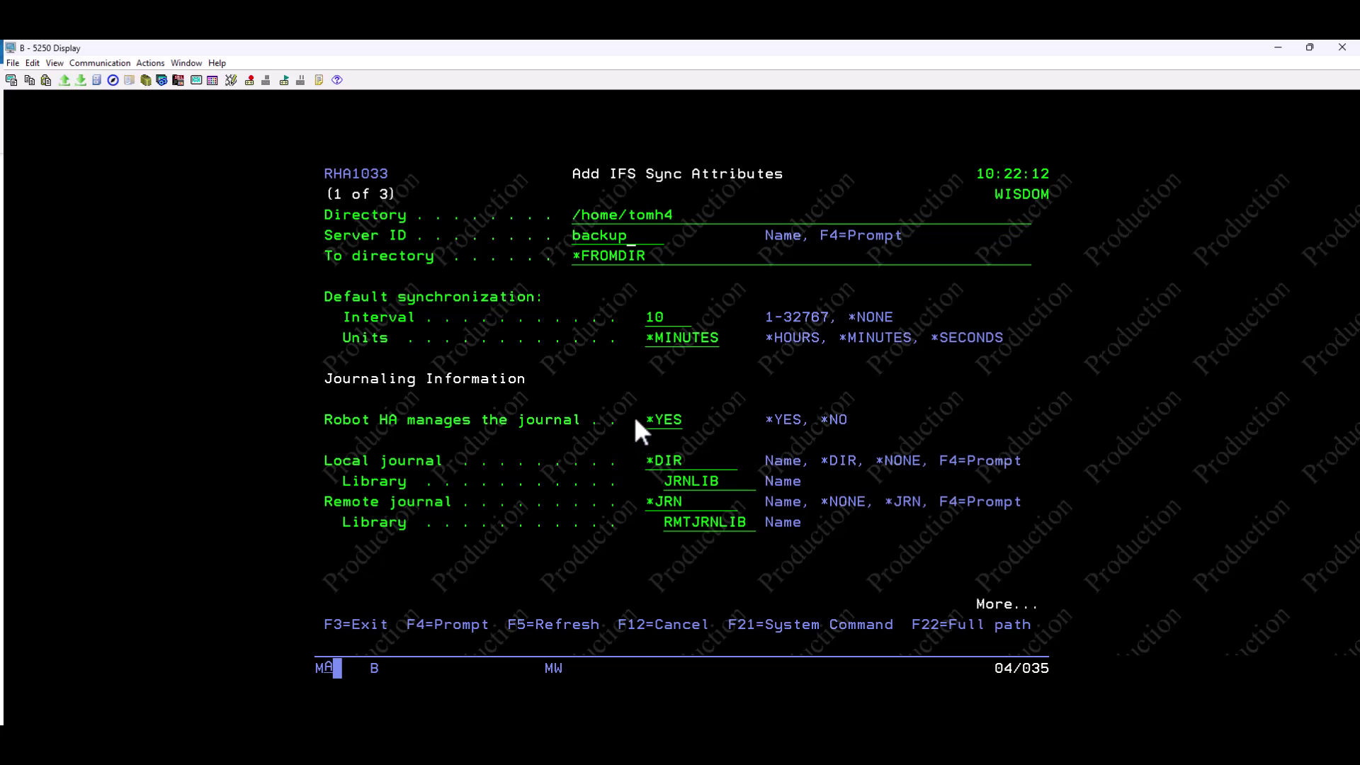
- Keep the default journaling information, set fixing objects using the wrong journal to *YES, and add the sync attribute without omitted objects
{"action": "left_click_drag", "start_coordinate": [627, 450], "coordinate": [791, 526]}
{"action": "left_click", "coordinate": [554, 522]}
{"action": "key", "text": "Page_Down"}
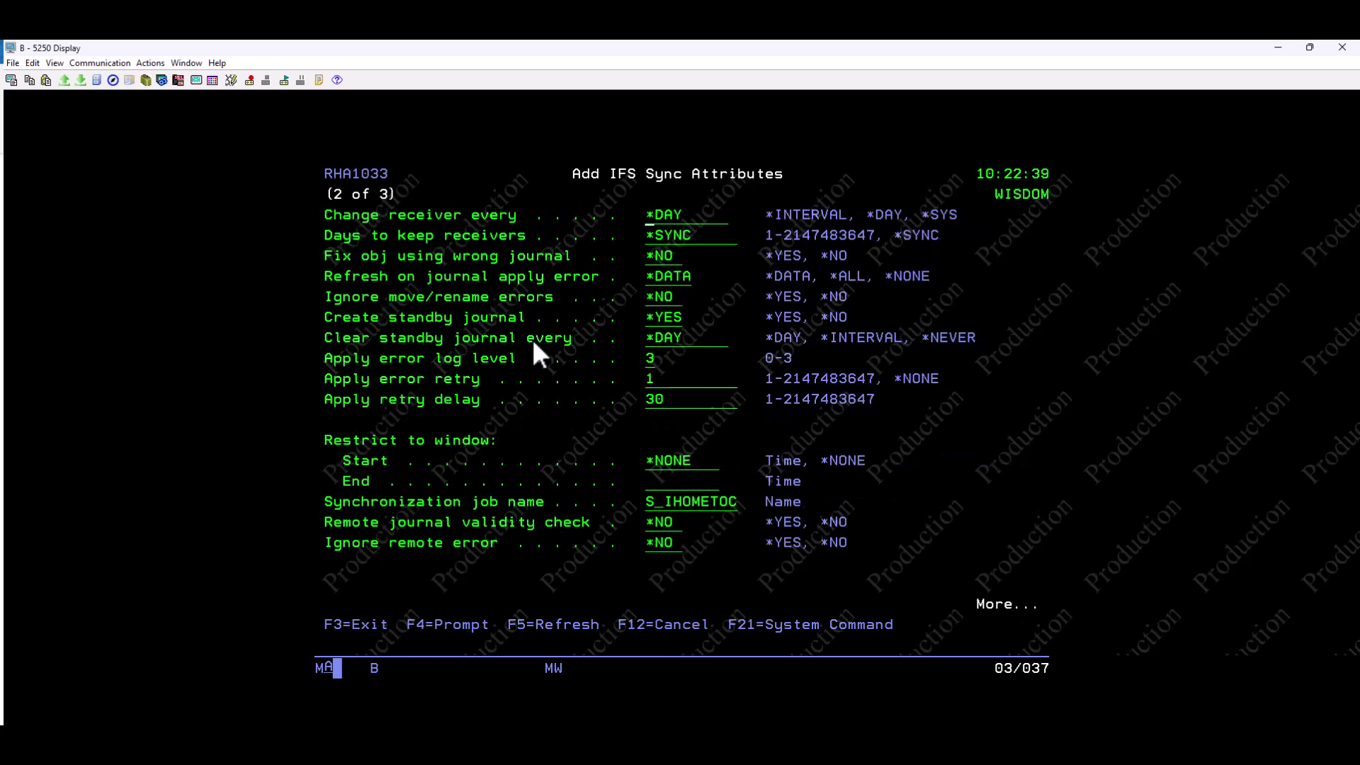
{"action": "left_click", "coordinate": [650, 260]}
{"action": "type", "text": "*YES"}
{"action": "key", "text": "Page_Down"}
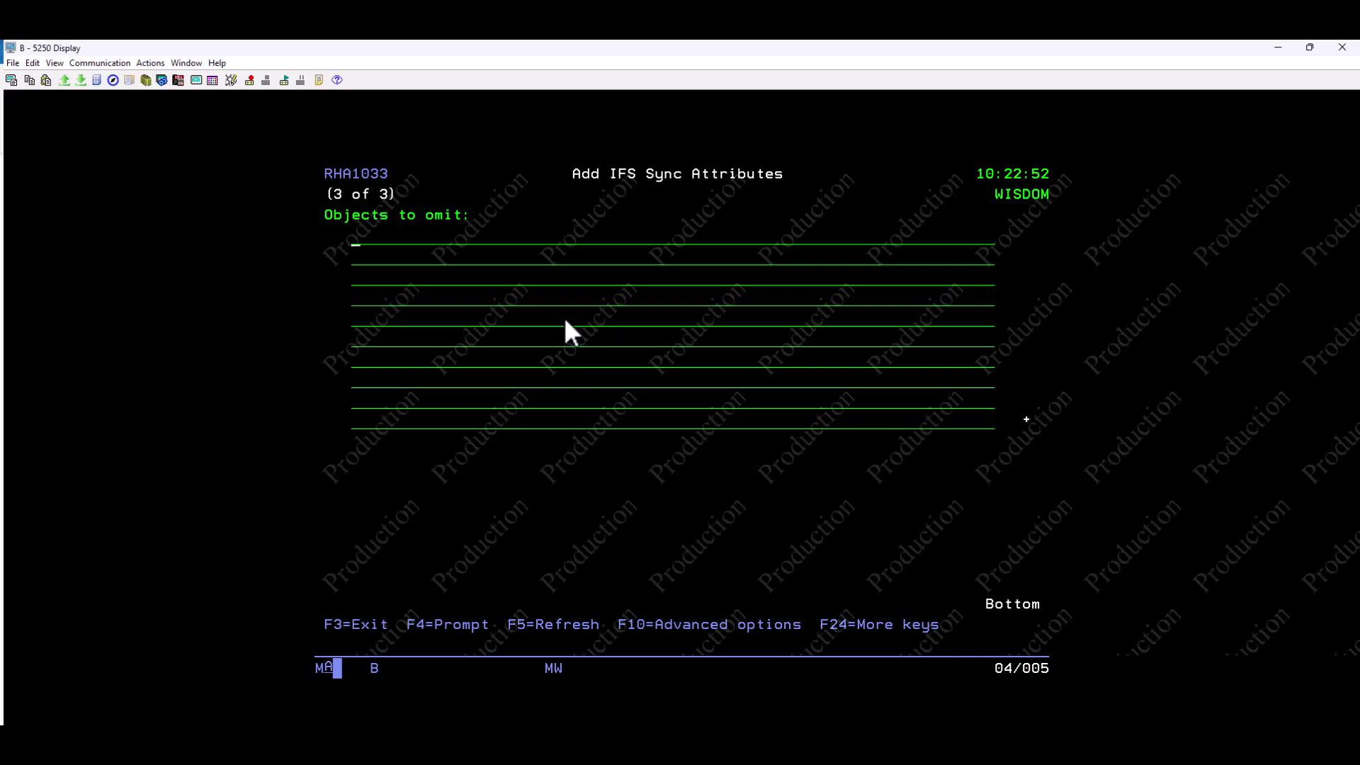
{"action": "key", "text": "Return"}
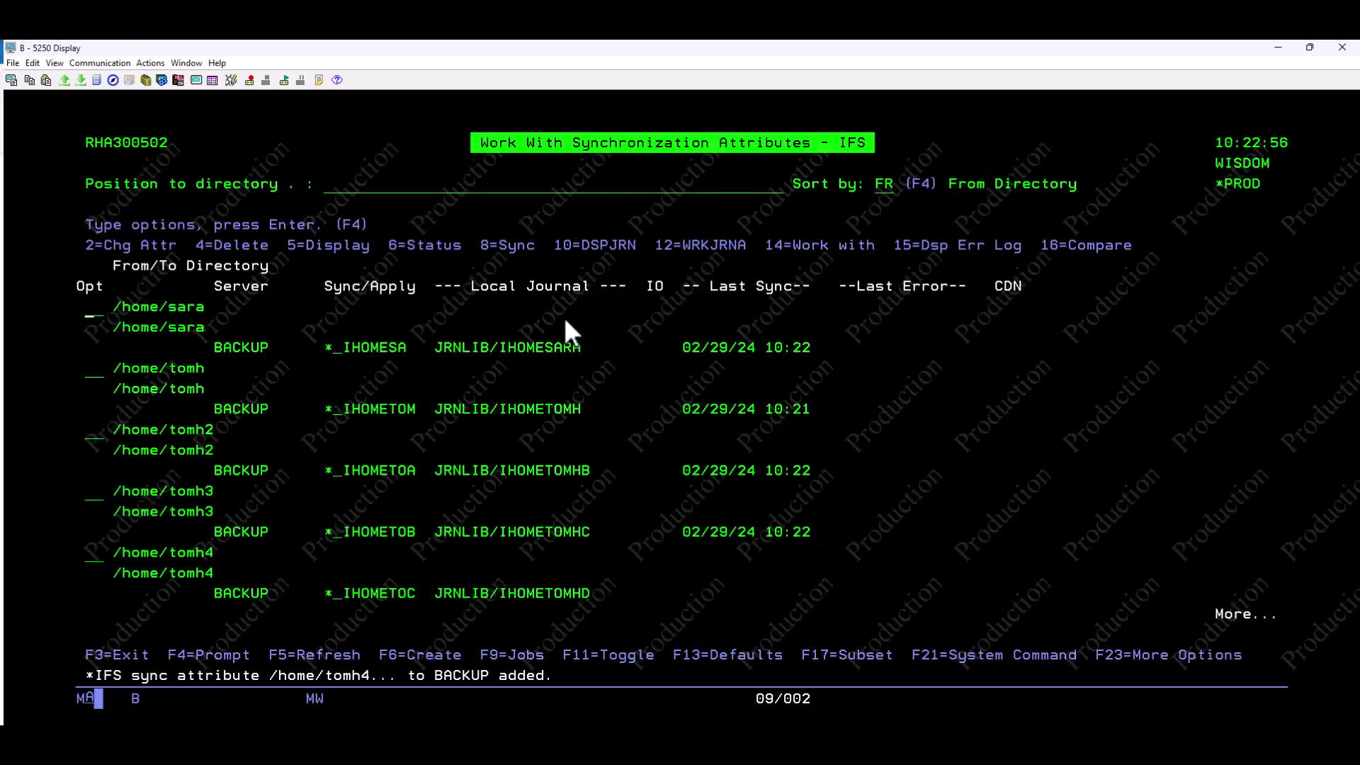
- Examine the journal attributes and remote journal information for /home/tomh4, and return to the IFS synchronization attributes
{"action": "left_click", "coordinate": [93, 561]}
{"action": "type", "text": "12"}
{"action": "key", "text": "Return"}
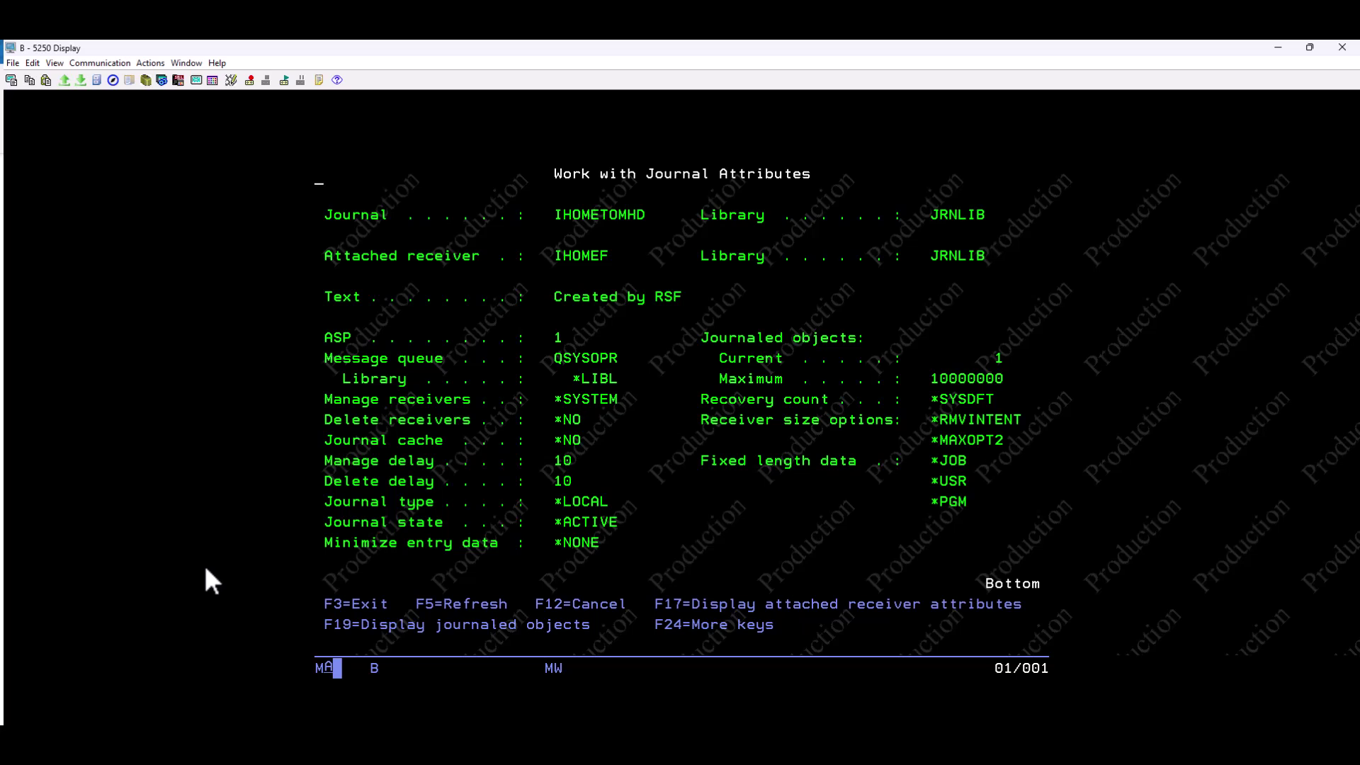
{"action": "key", "text": "F4"}
{"action": "key", "text": "shift+F4"}
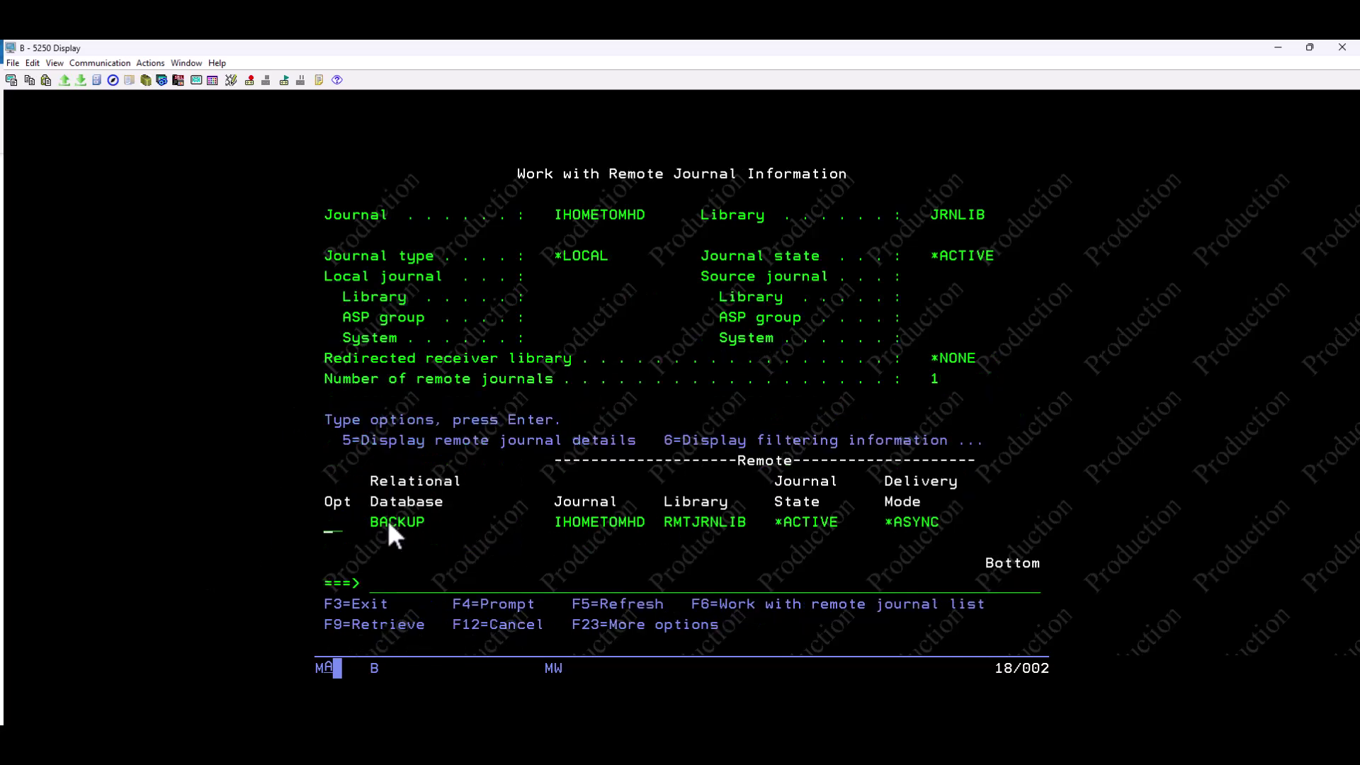
{"action": "left_click", "coordinate": [370, 524]}
{"action": "key", "text": "F3"}
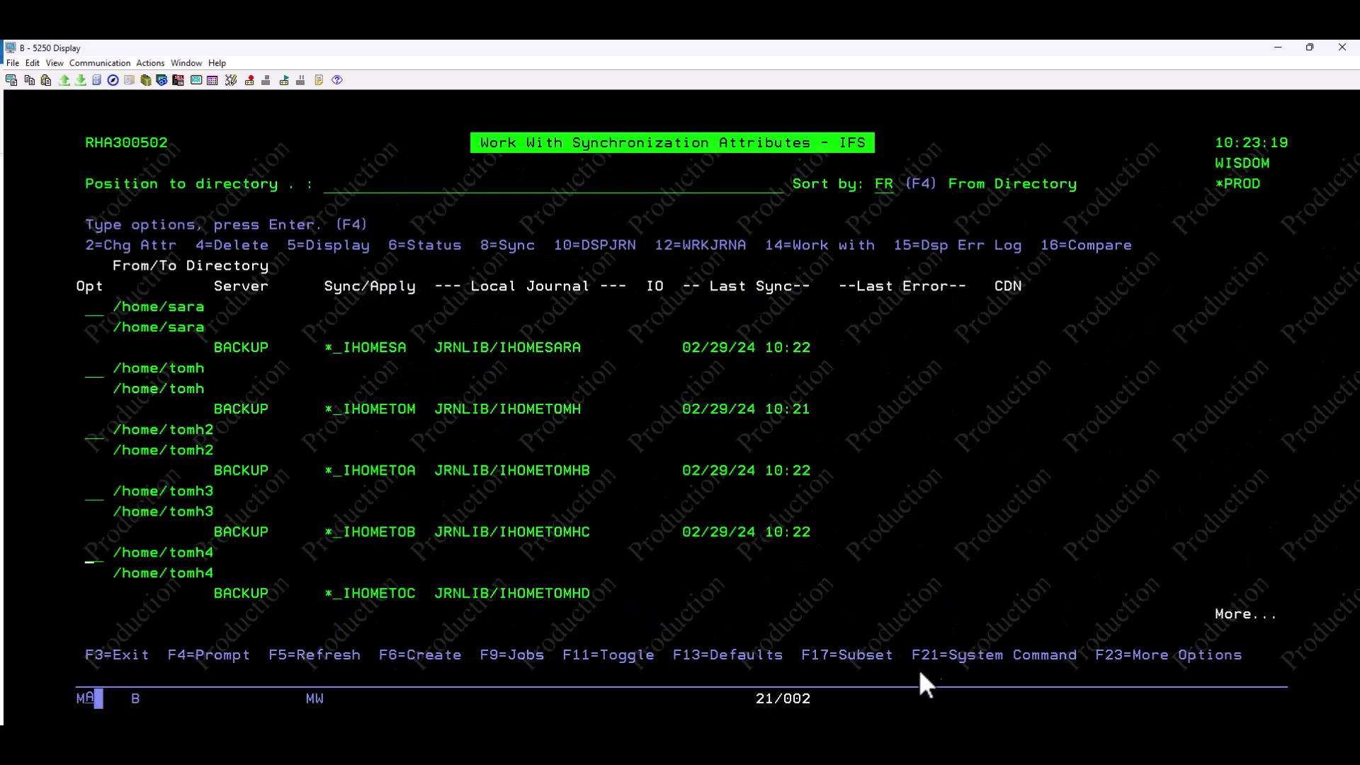
- Switch to the backup session and check its /home listing for the replicated tomh directories
{"action": "mouse_move", "coordinate": [900, 748]}
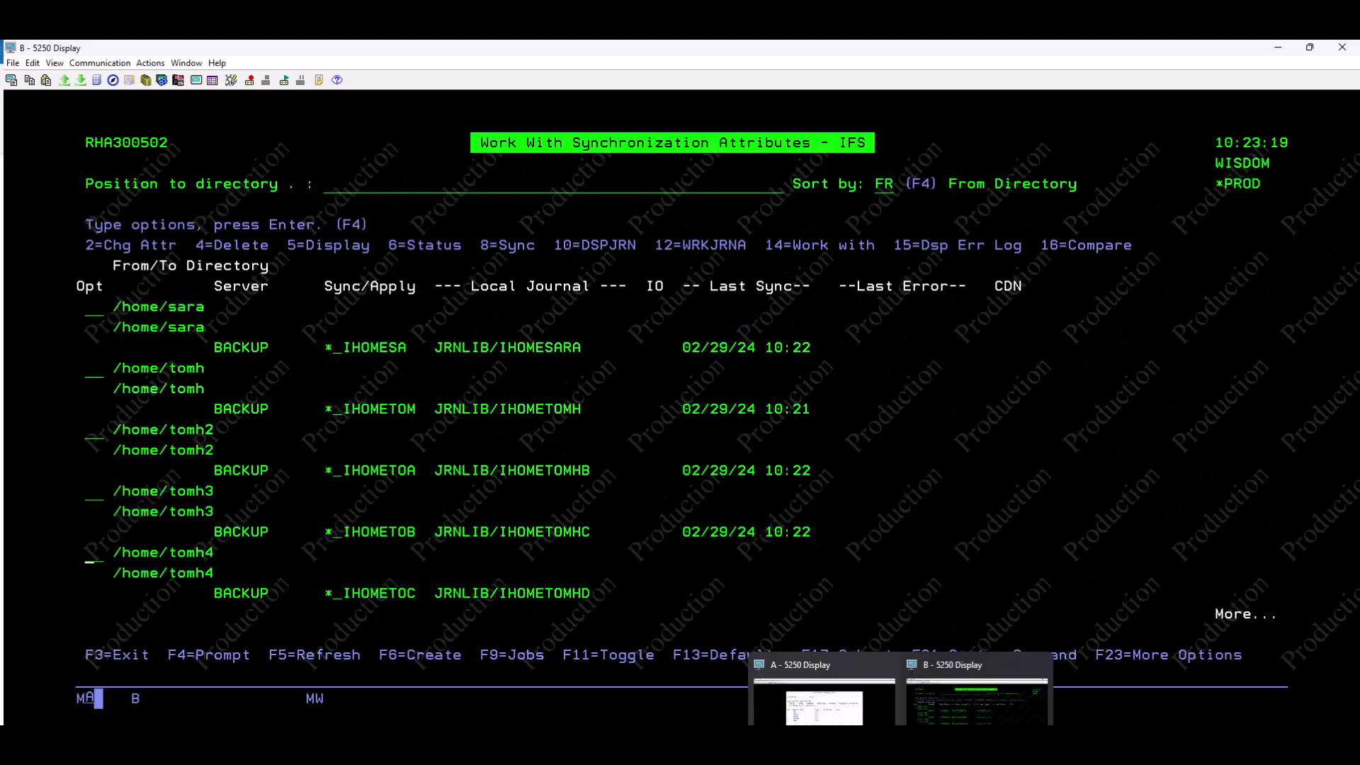
{"action": "left_click", "coordinate": [857, 715]}
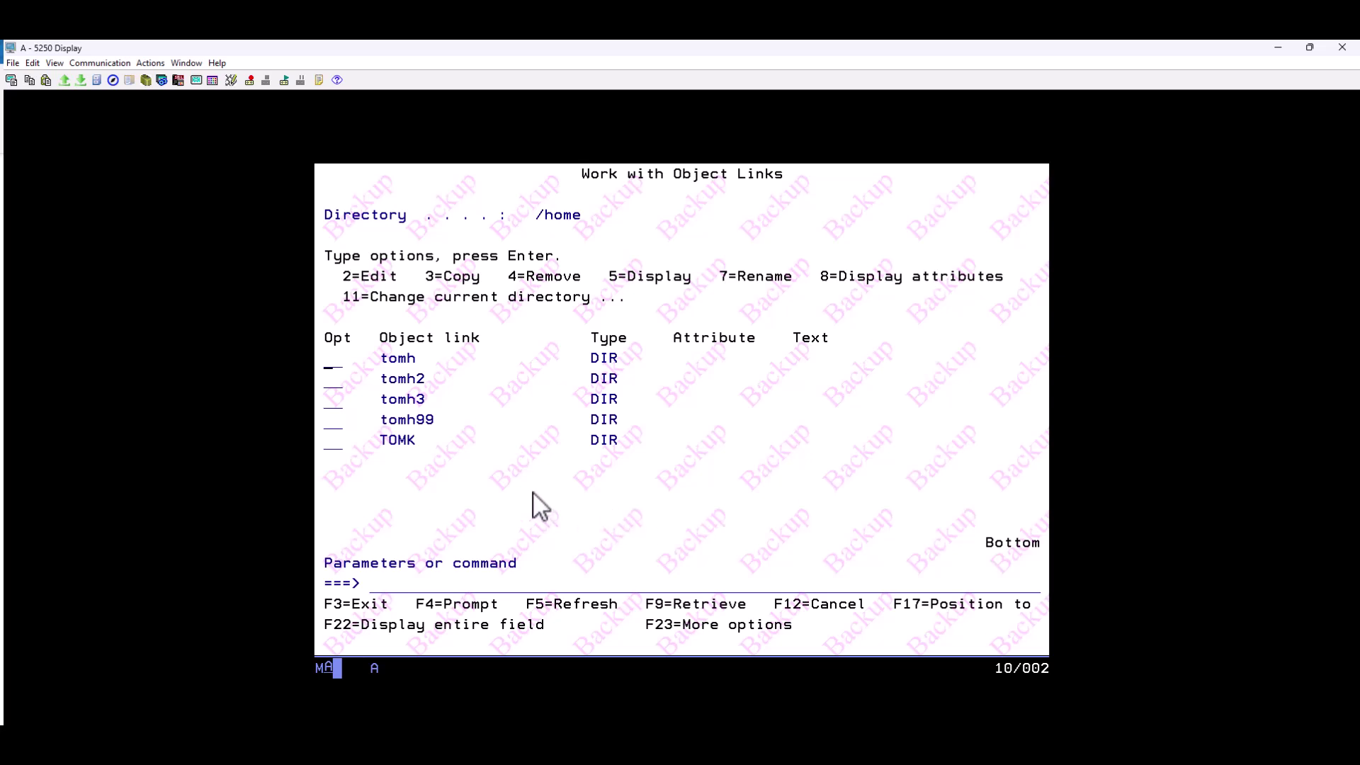
{"action": "left_click_drag", "start_coordinate": [371, 349], "coordinate": [445, 409]}
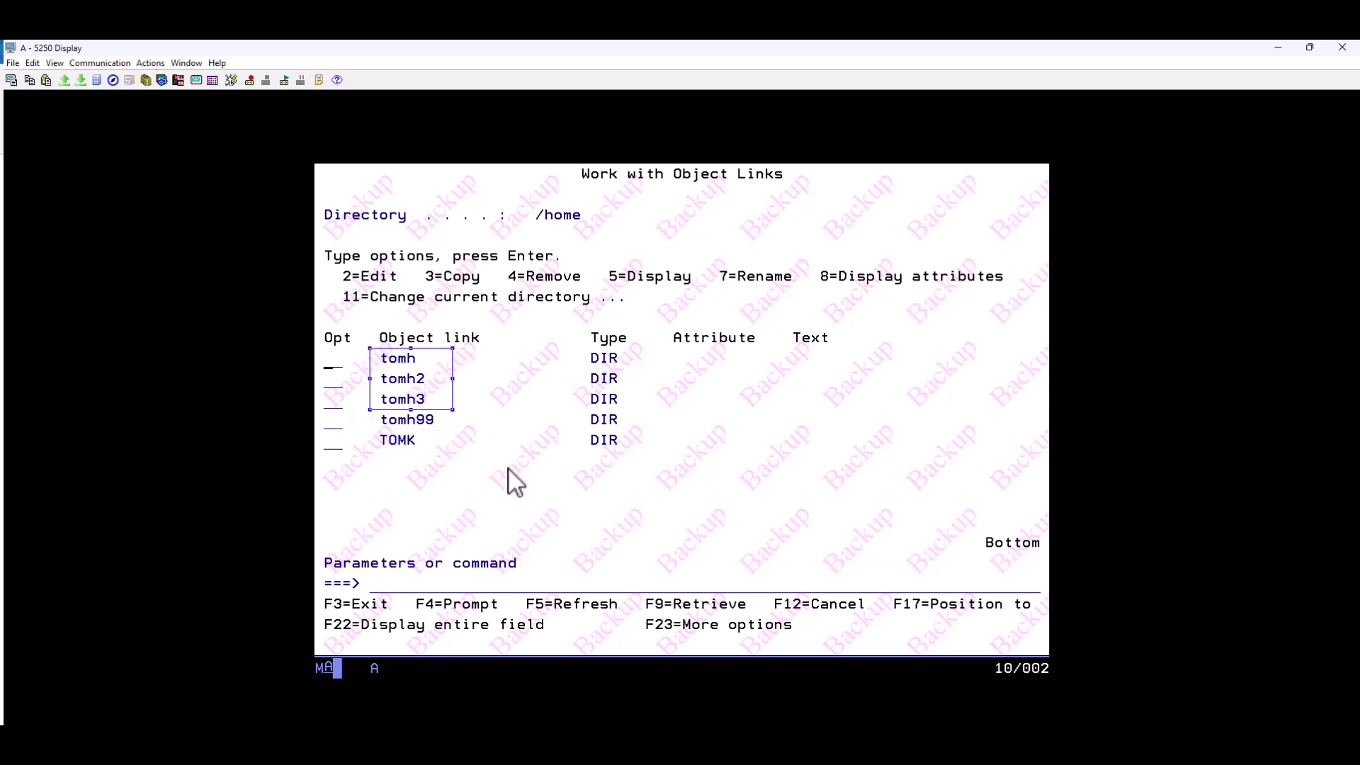
- Return to the production session and run a manual synchronization (option 8) for /home/tomh4
{"action": "mouse_move", "coordinate": [900, 744]}
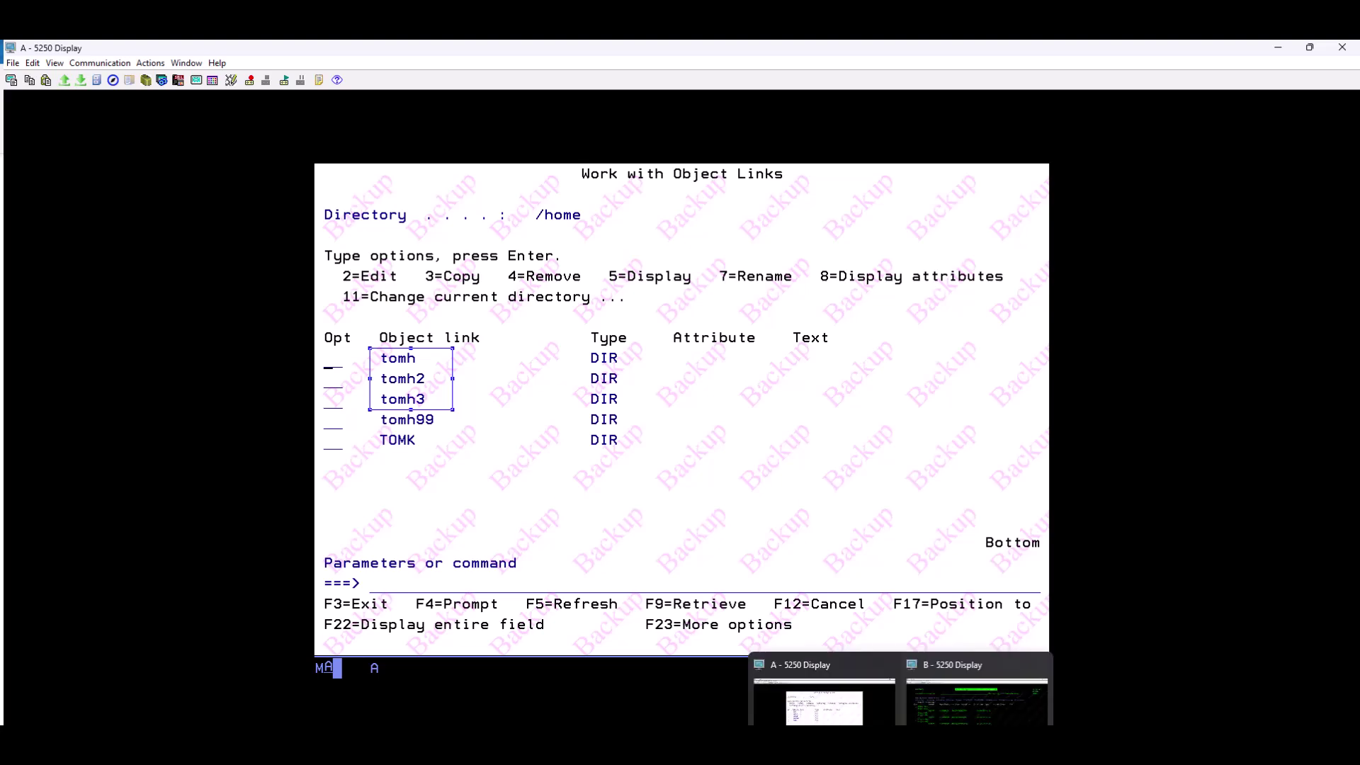
{"action": "left_click", "coordinate": [977, 701]}
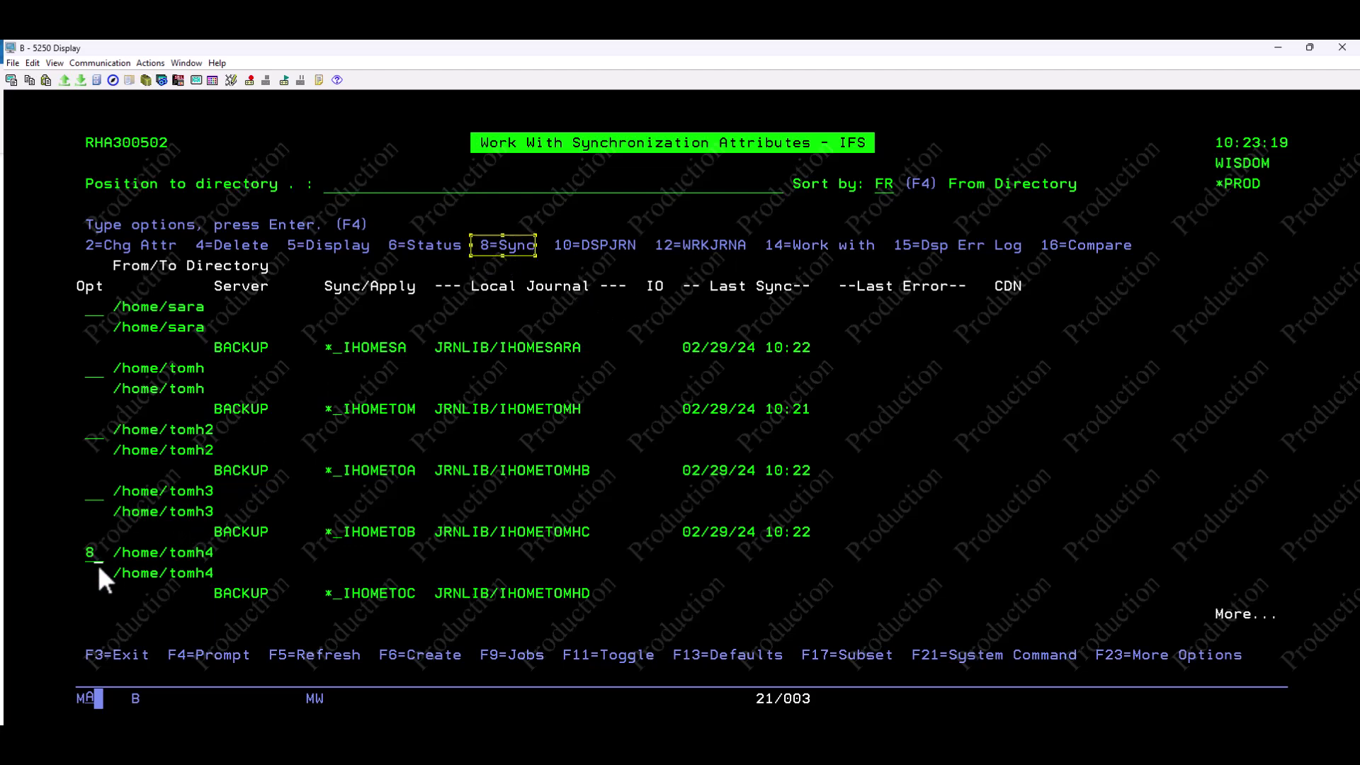
{"action": "key", "text": "Return"}
- Monitor the active synchronization jobs, refreshing the job list repeatedly, and return to the IFS synchronization attributes
{"action": "key", "text": "F9"}
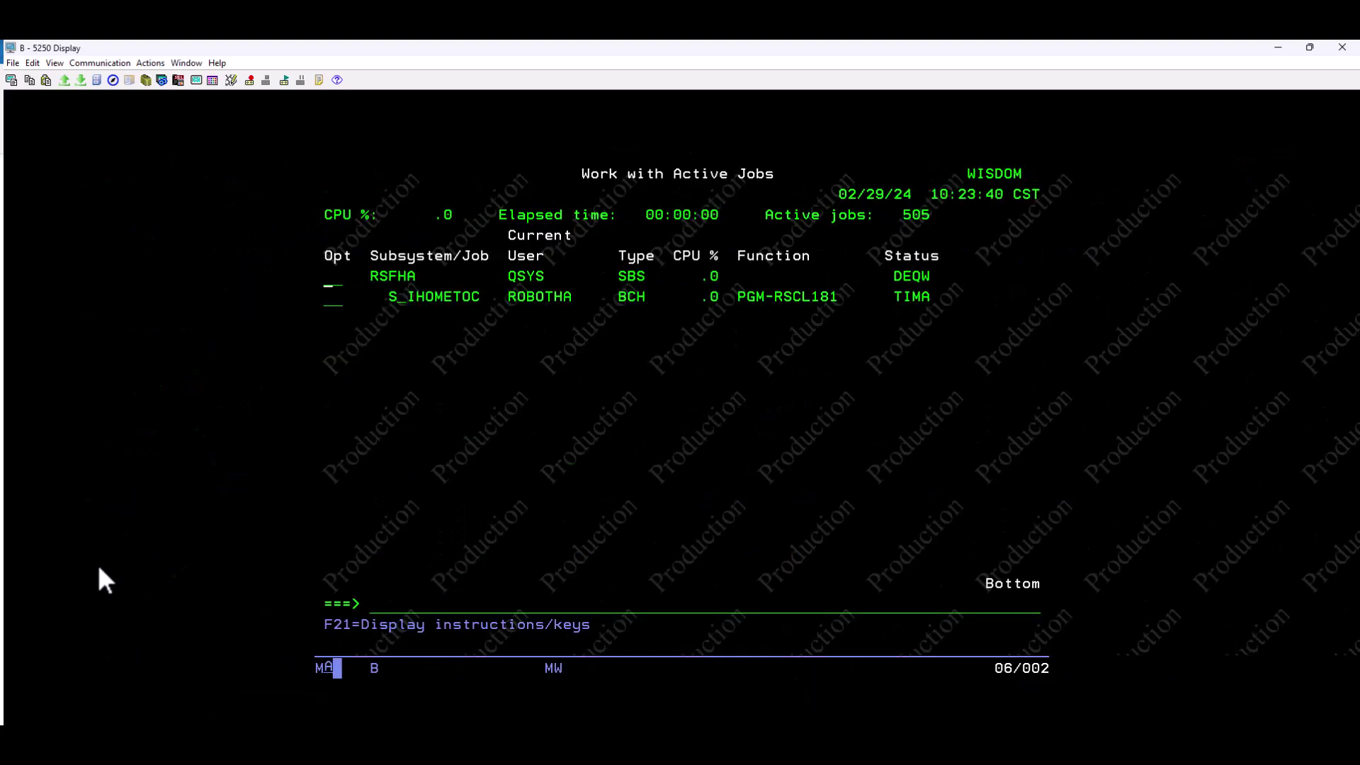
{"action": "key", "text": "F5"}
{"action": "key", "text": "F5"}
{"action": "key", "text": "F5"}
{"action": "key", "text": "F5"}
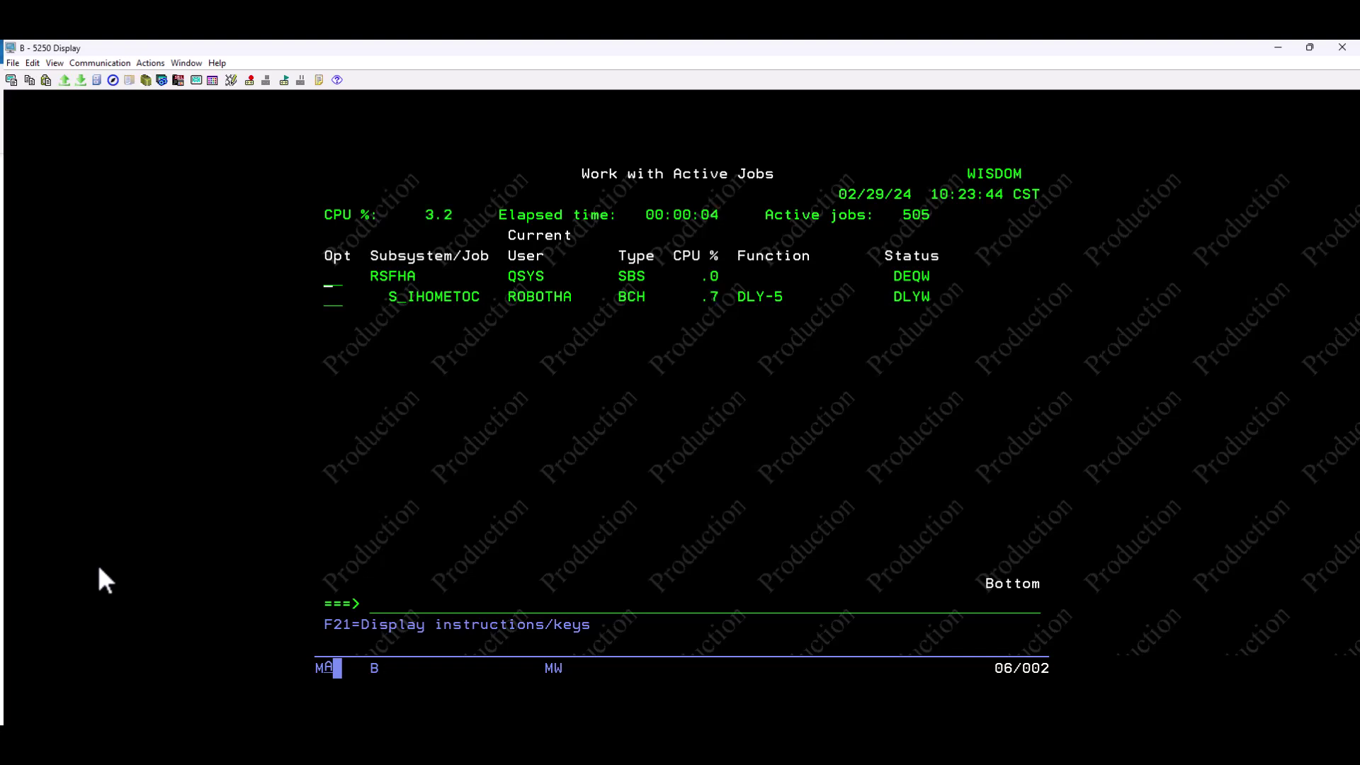
{"action": "key", "text": "F12"}
{"action": "key", "text": "F12"}
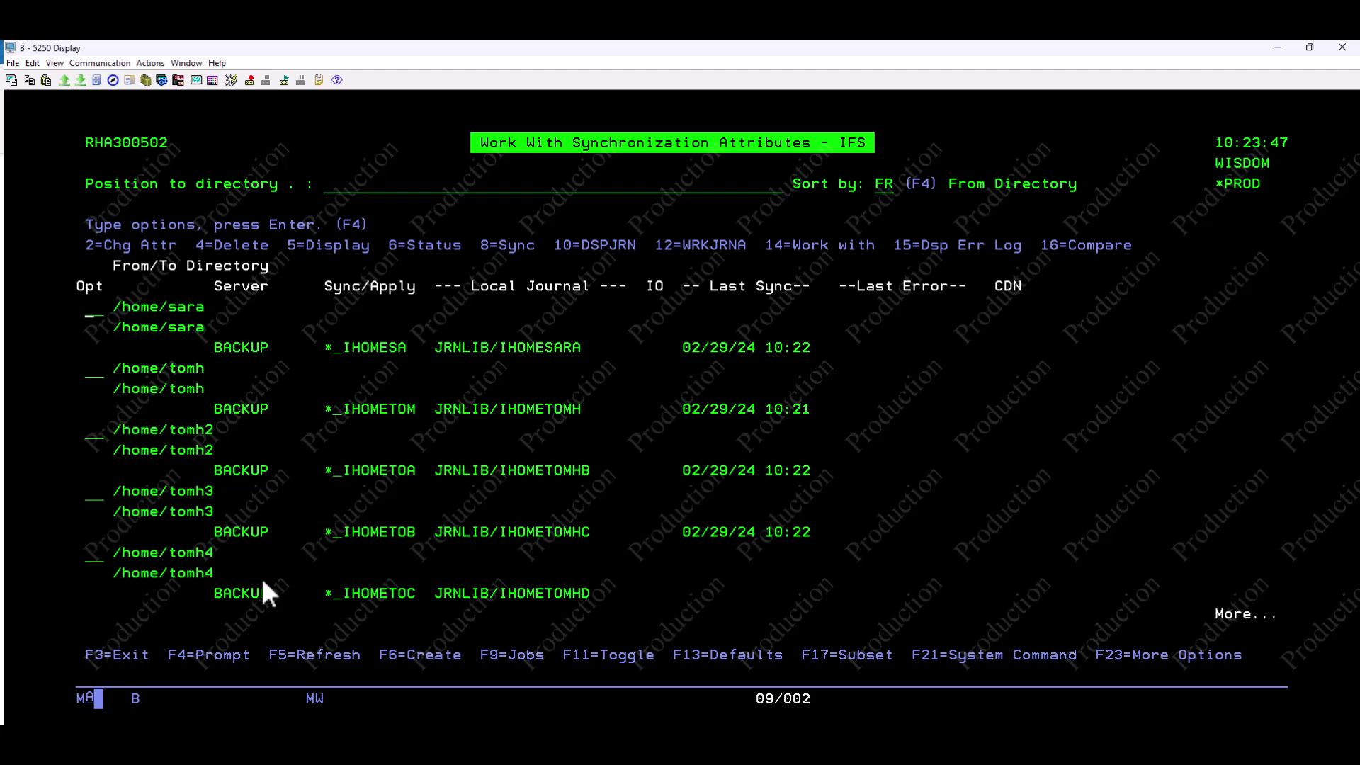
- Refresh the IFS synchronization attributes and check the last sync time of /home/tomh4
{"action": "left_click_drag", "start_coordinate": [654, 563], "coordinate": [824, 602]}
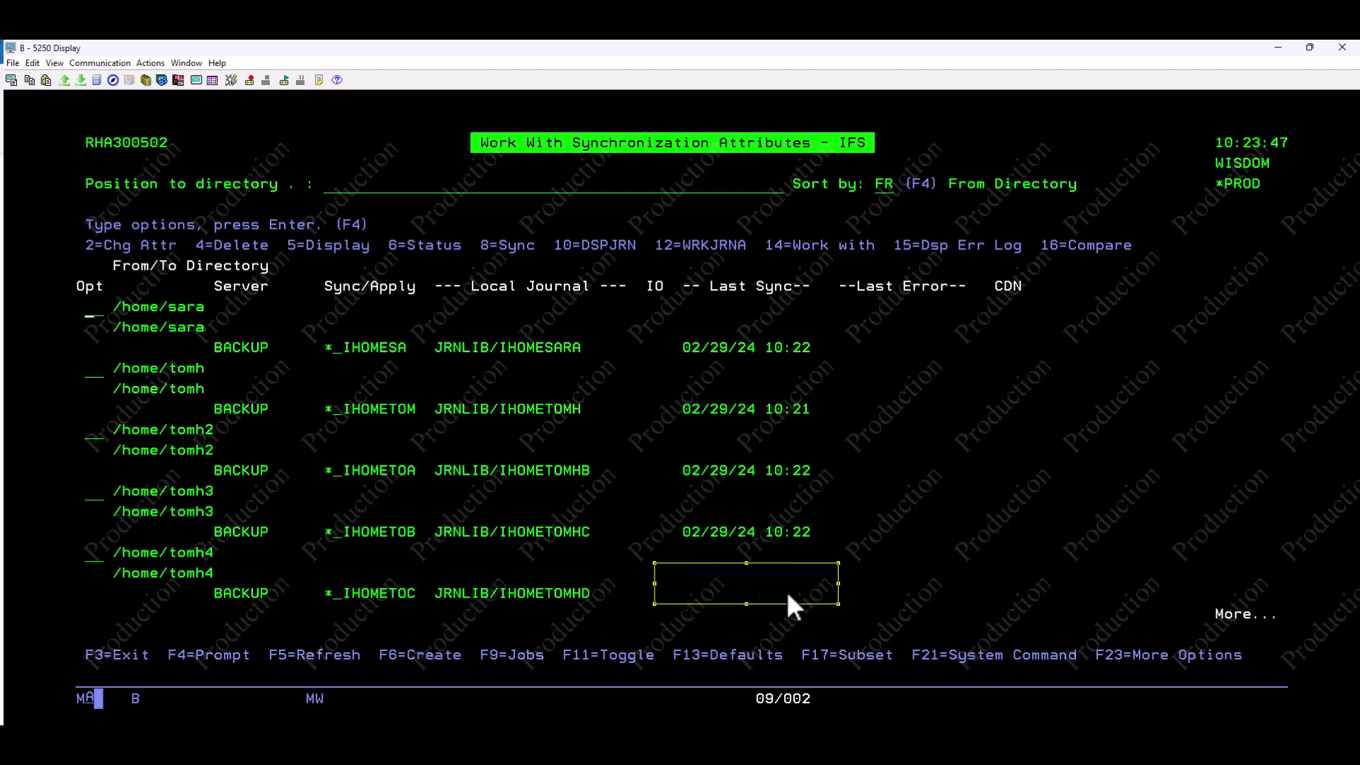
{"action": "left_click", "coordinate": [606, 561]}
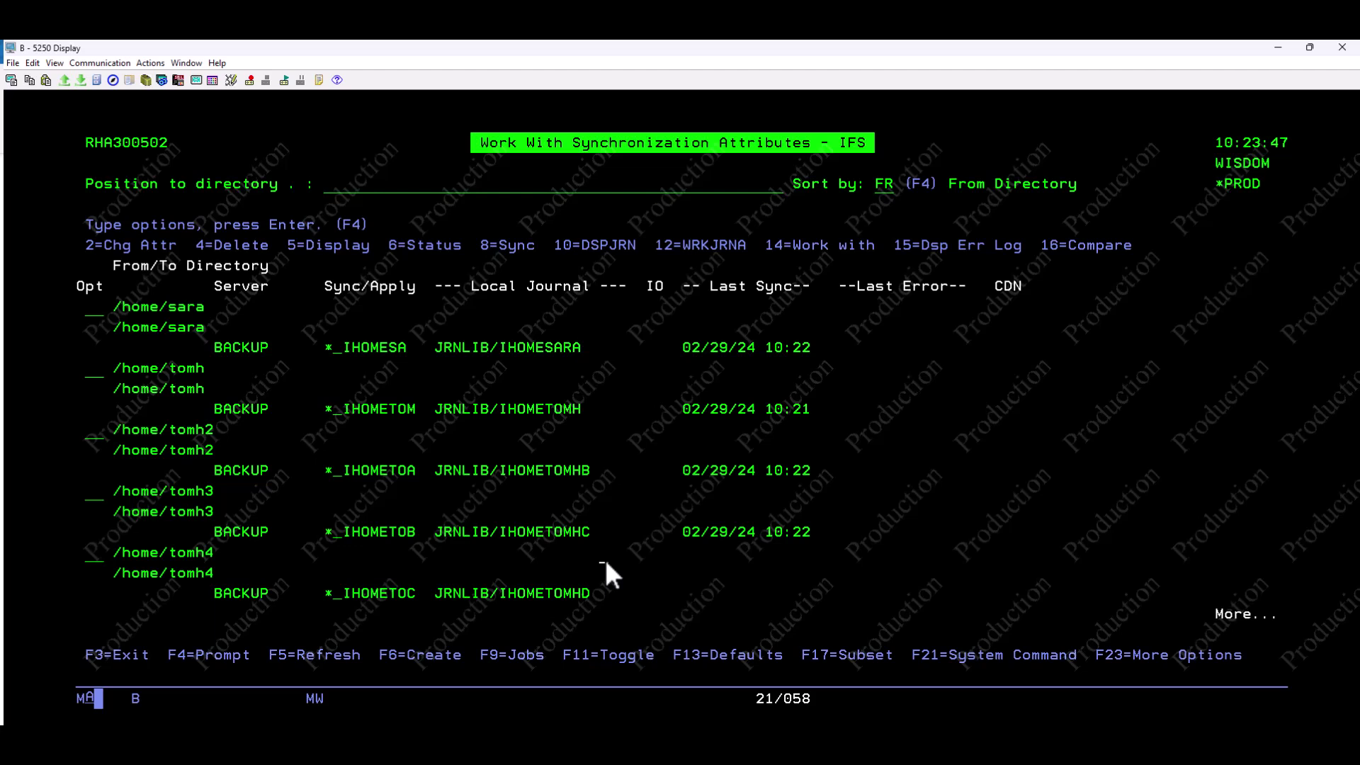
{"action": "key", "text": "F5"}
{"action": "left_click_drag", "start_coordinate": [673, 583], "coordinate": [827, 603]}
{"action": "left_click", "coordinate": [880, 559]}
- Switch to the backup session and refresh its /home listing to check for the tomh4 directory
{"action": "mouse_move", "coordinate": [901, 744]}
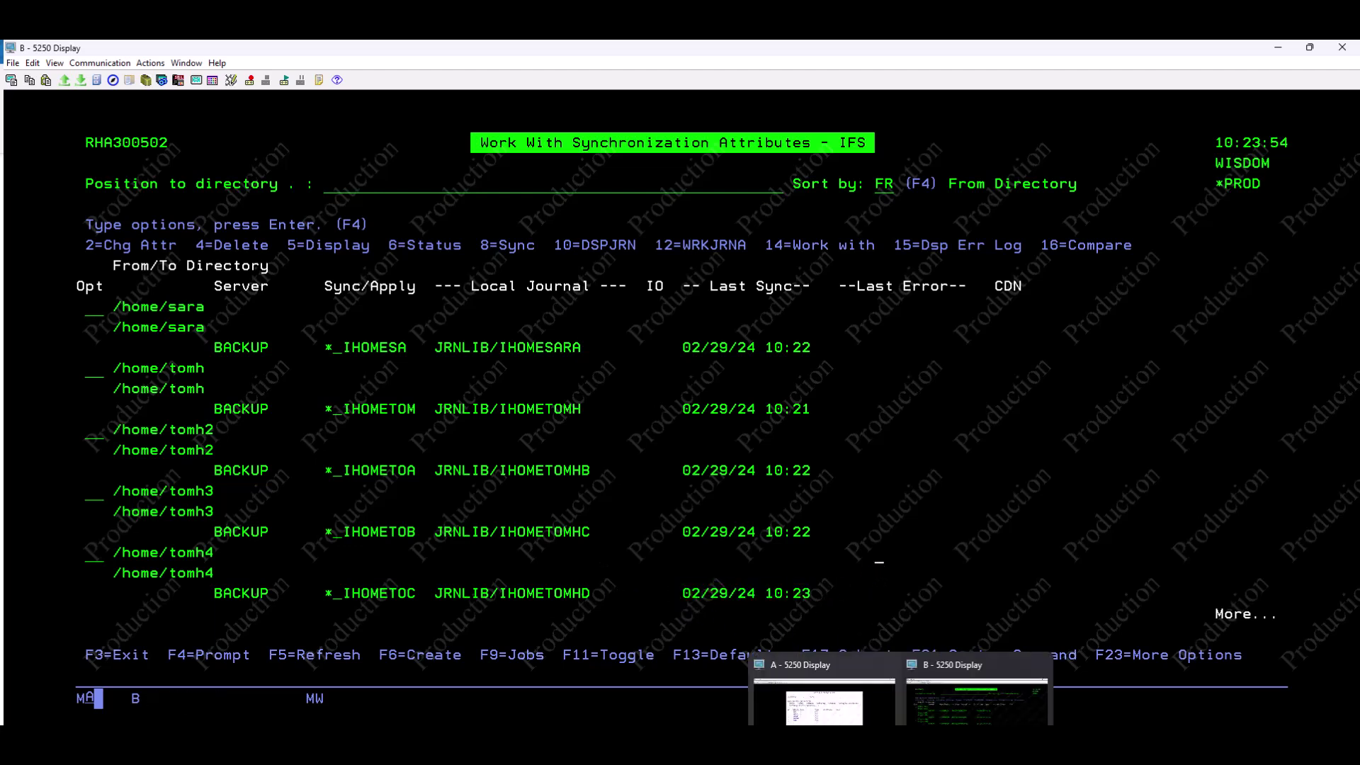
{"action": "left_click", "coordinate": [809, 700]}
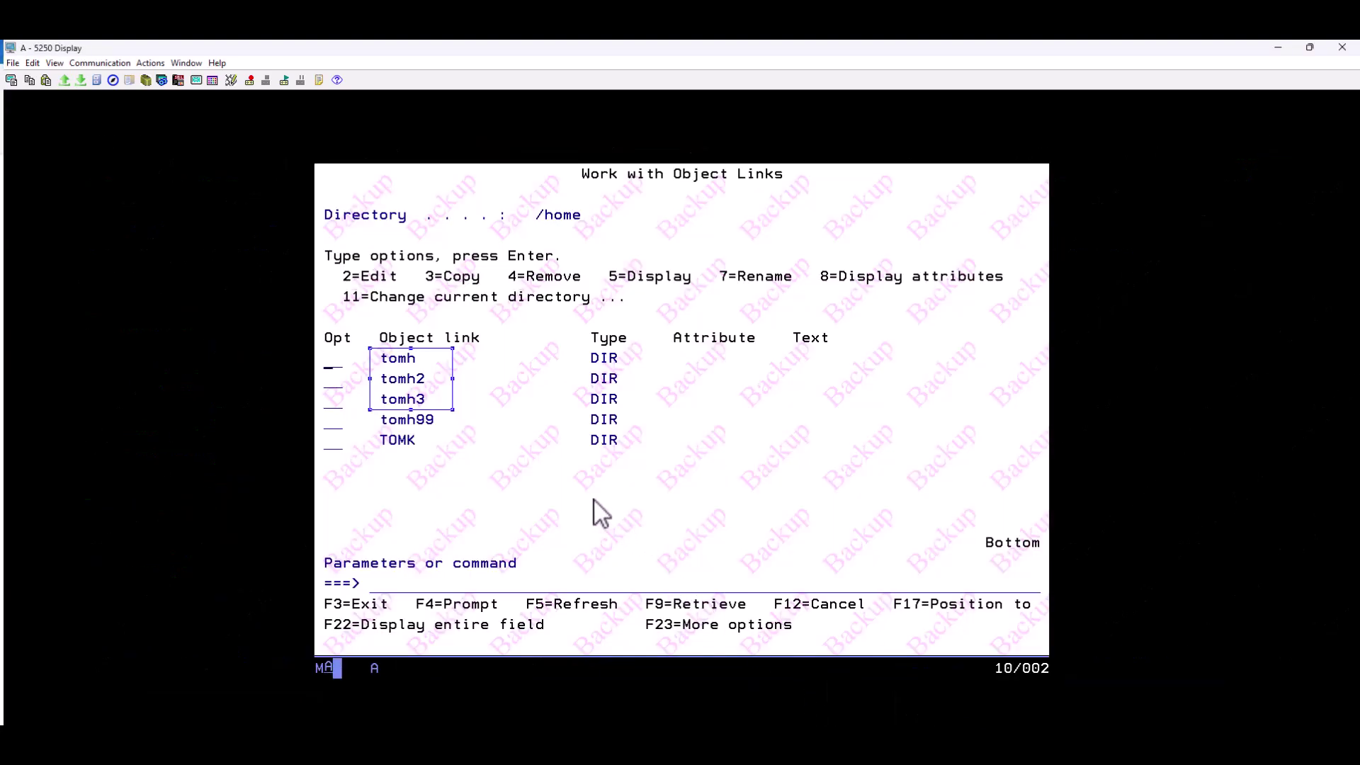
{"action": "key", "text": "F5"}
{"action": "left_click", "coordinate": [331, 427]}
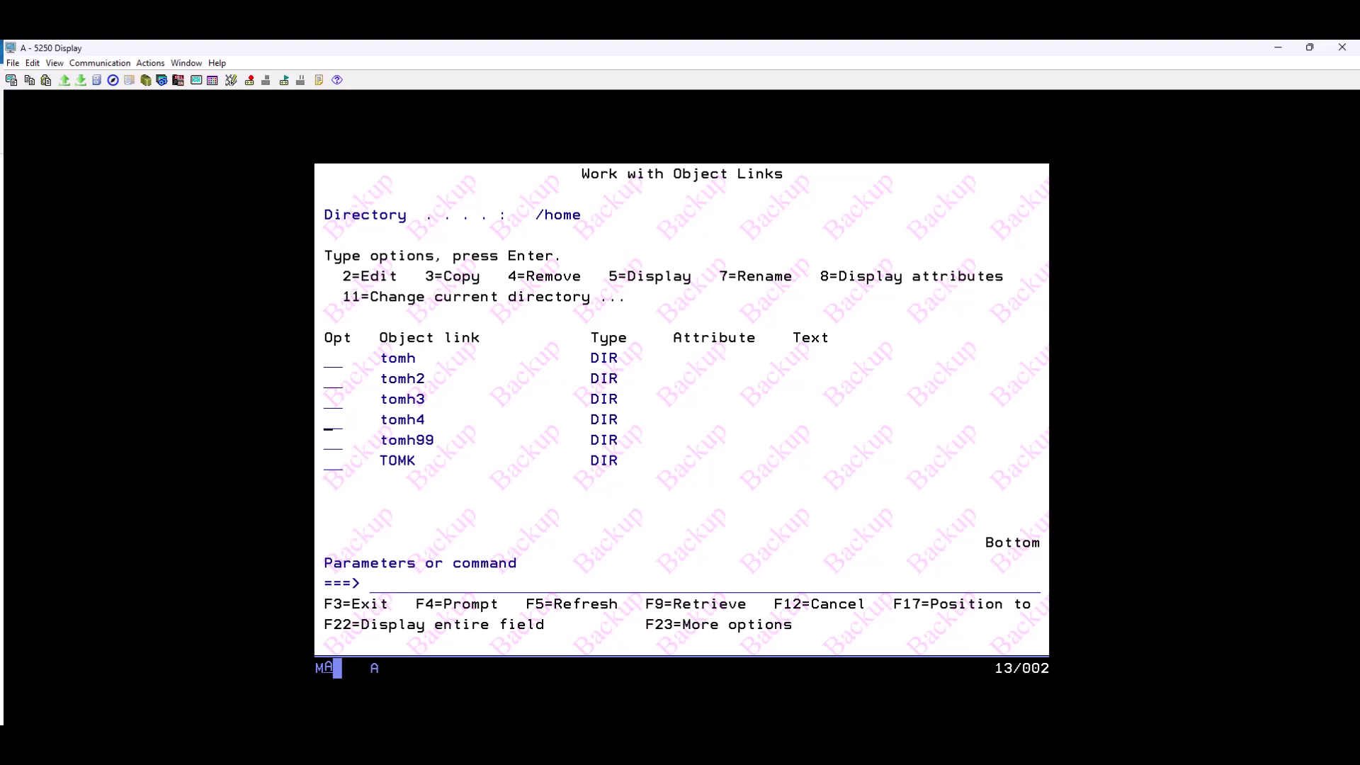
{"action": "mouse_move", "coordinate": [901, 744]}
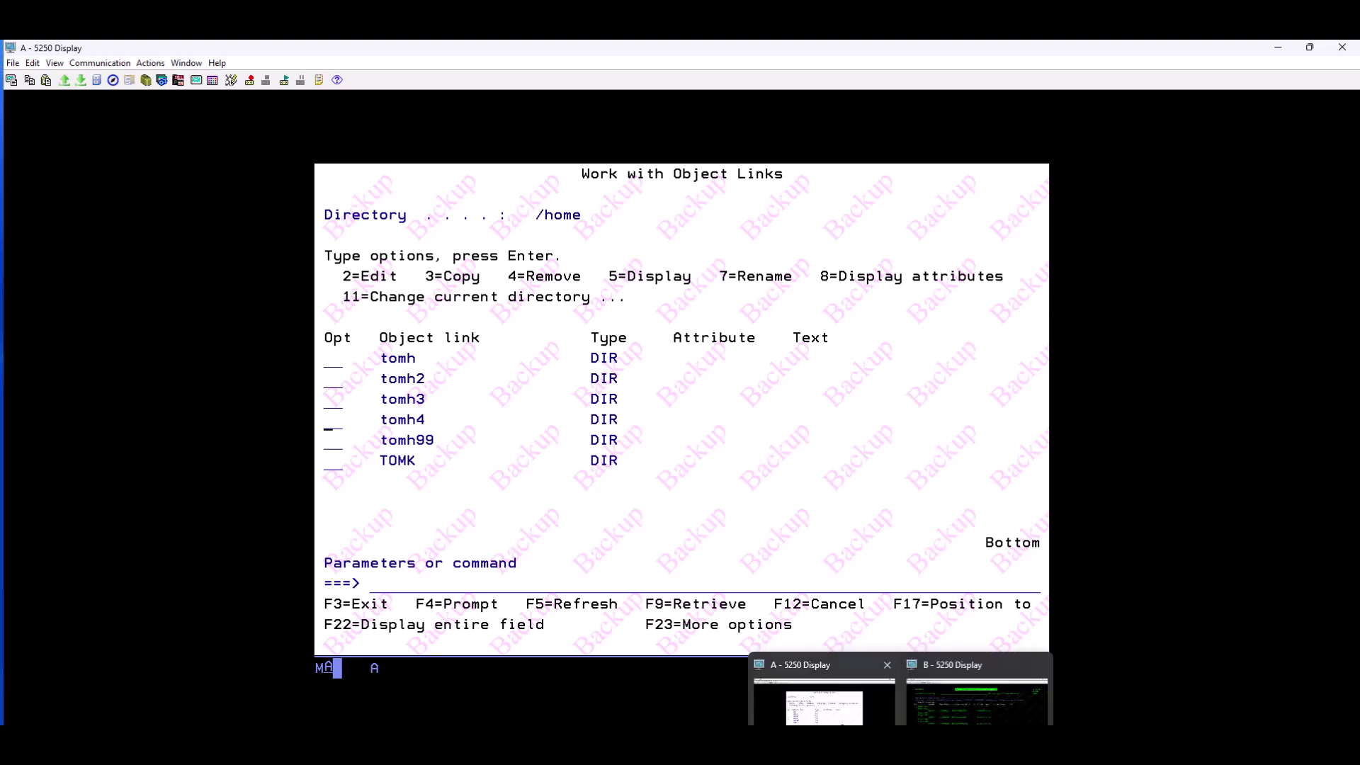
- Switch to the production session and run WRKLNK for /home/tomh4, displaying the directory's contents with option 5
{"action": "left_click", "coordinate": [926, 717]}
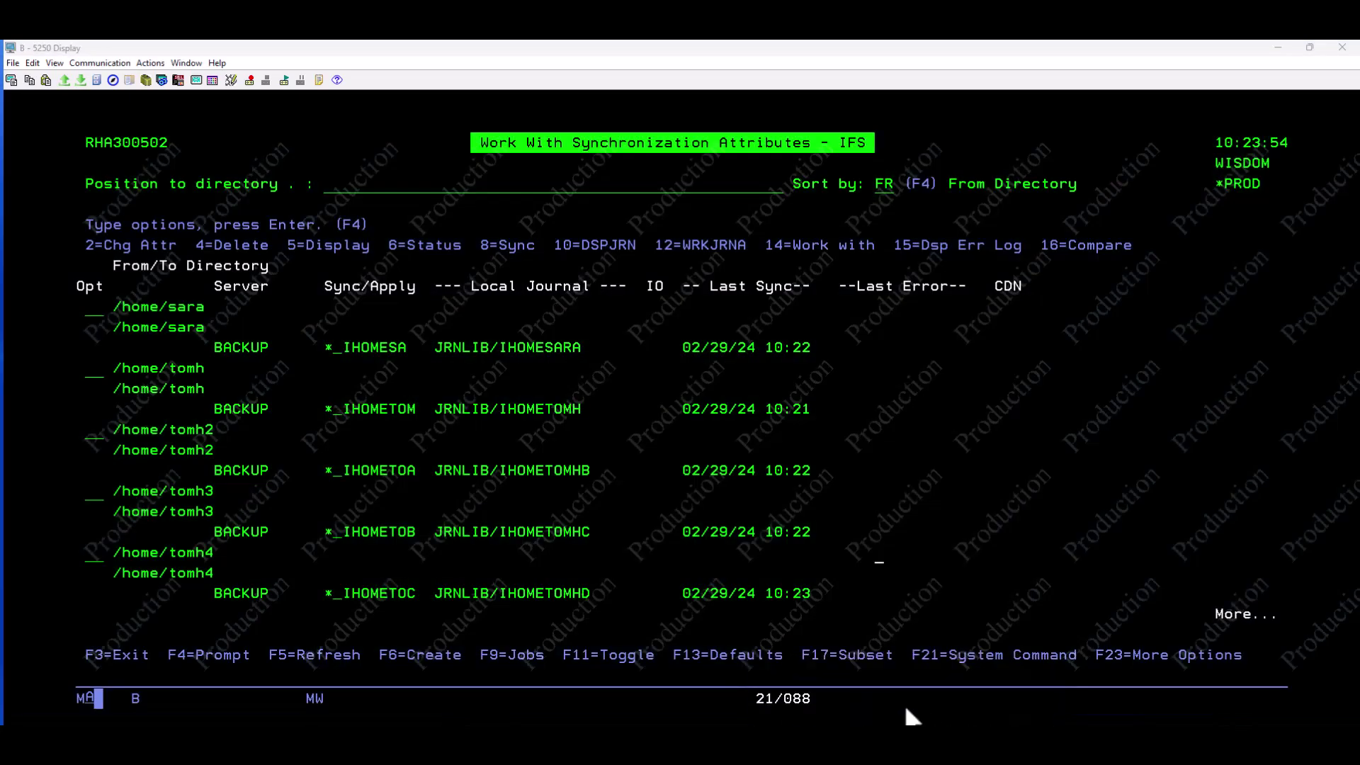
{"action": "key", "text": "shift+F9"}
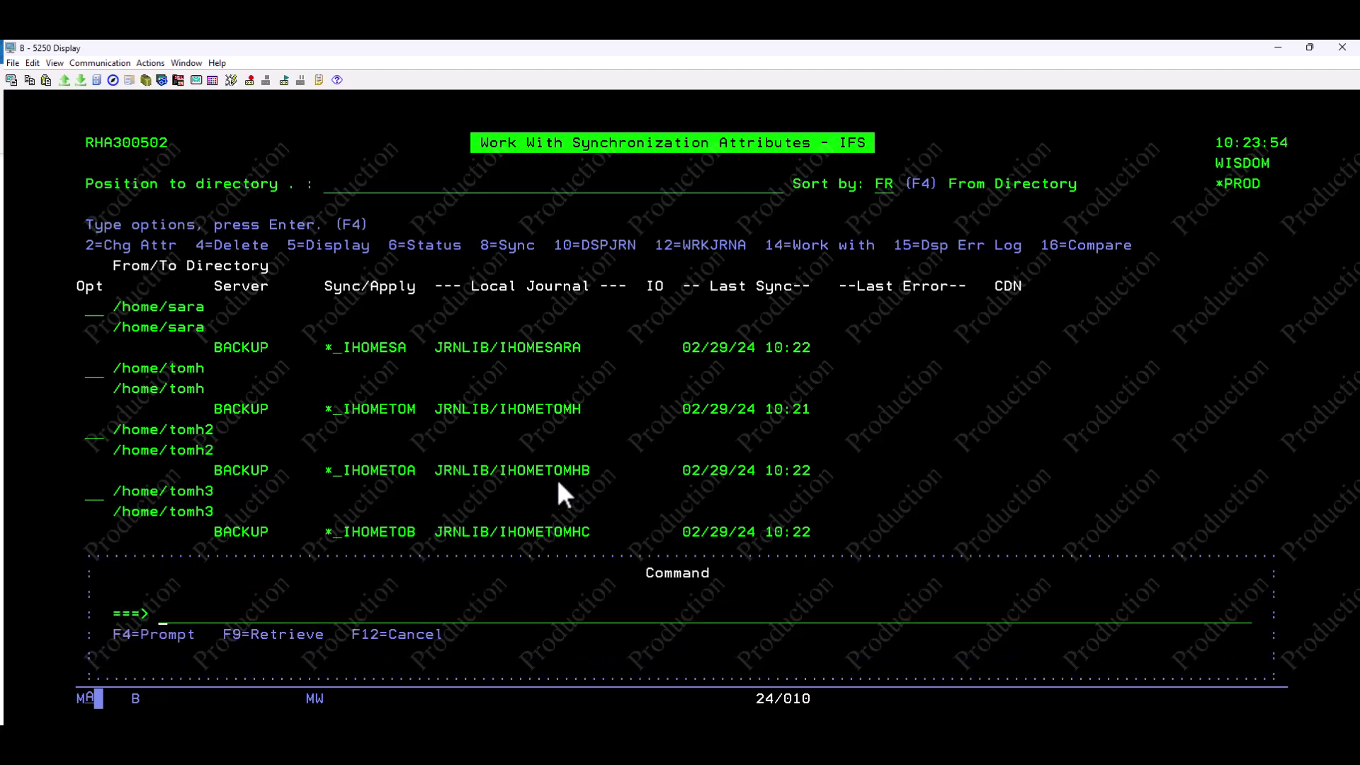
{"action": "type", "text": "wrklnk"}
{"action": "key", "text": "F4"}
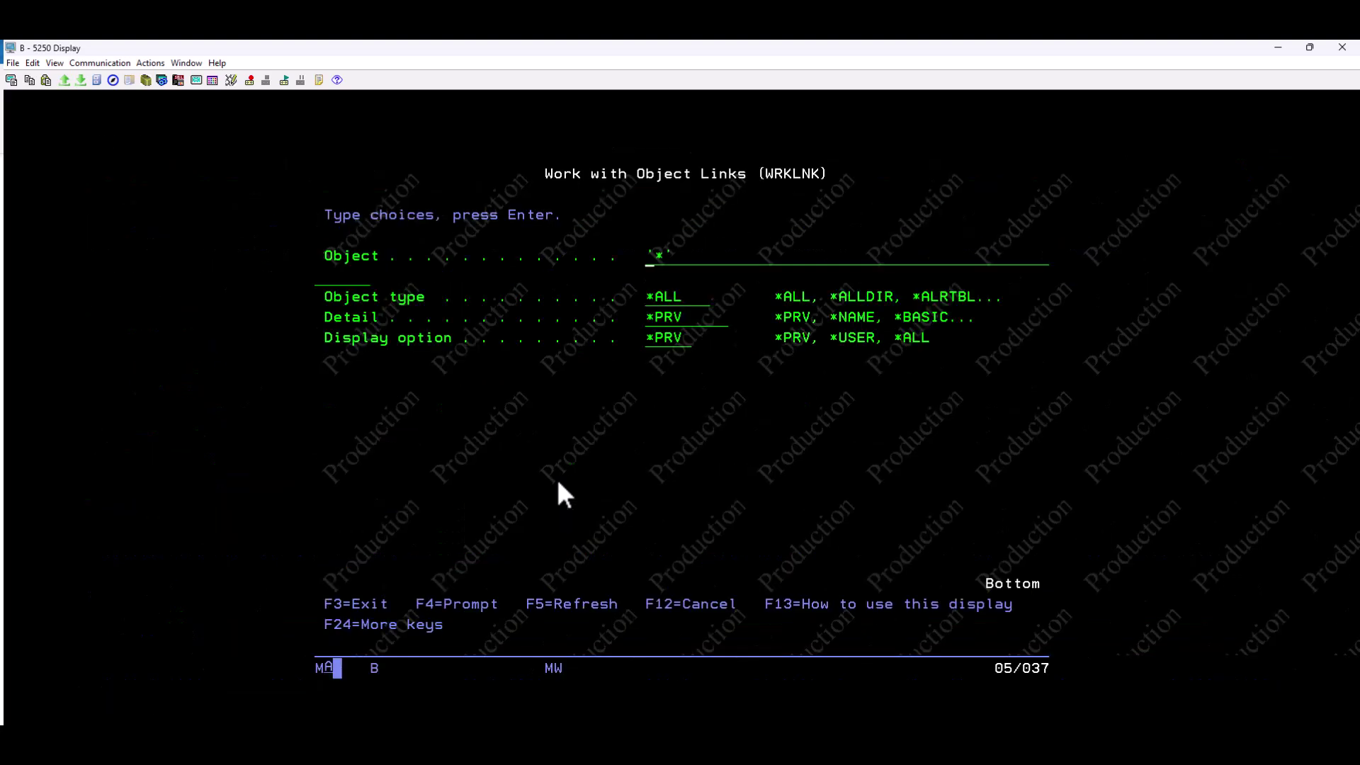
{"action": "type", "text": "/home/tomh"}
{"action": "type", "text": "4"}
{"action": "key", "text": "Return"}
{"action": "type", "text": "5"}
{"action": "key", "text": "Return"}
- Edit custlist.txt, adding the presenter's first name followed by "was here and I hope you like my demostration." on the third line, and save it
{"action": "key", "text": "Down"}
{"action": "key", "text": "Down"}
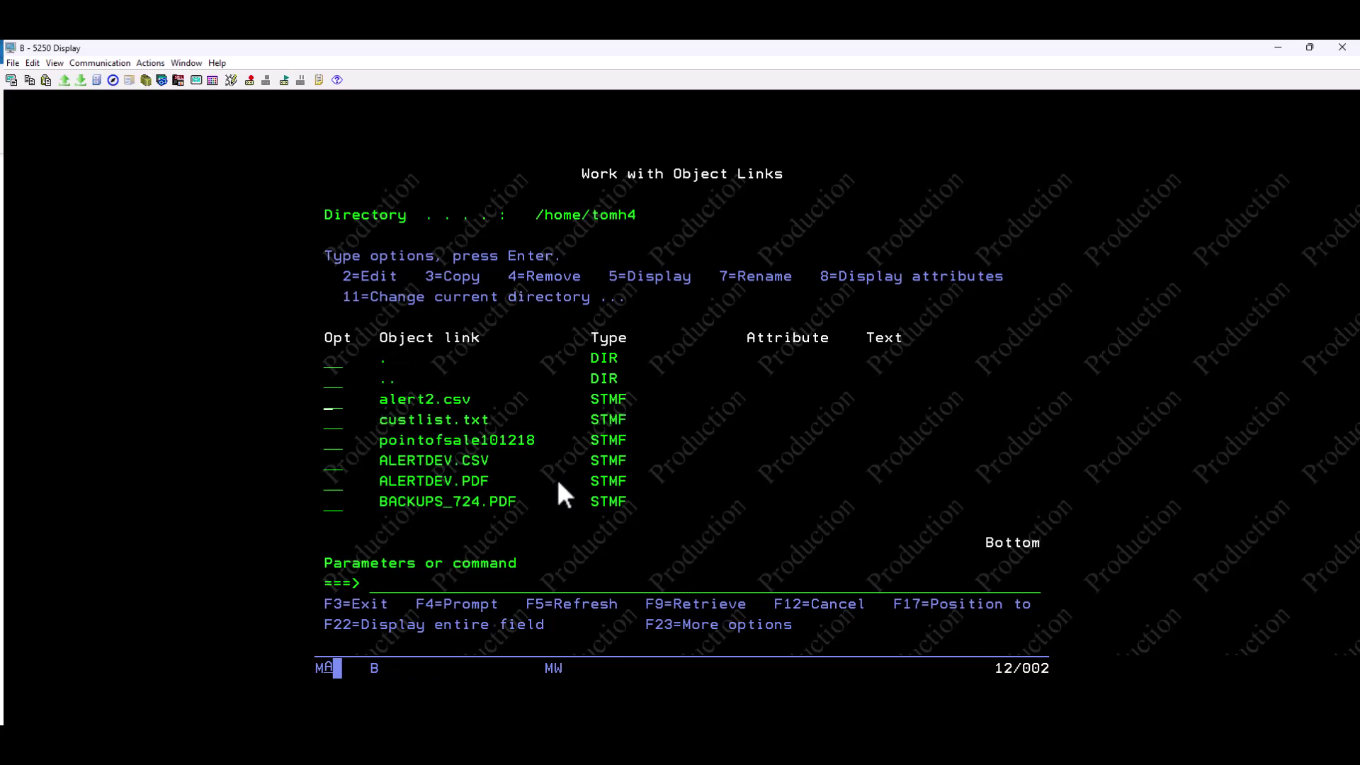
{"action": "type", "text": "2"}
{"action": "key", "text": "Return"}
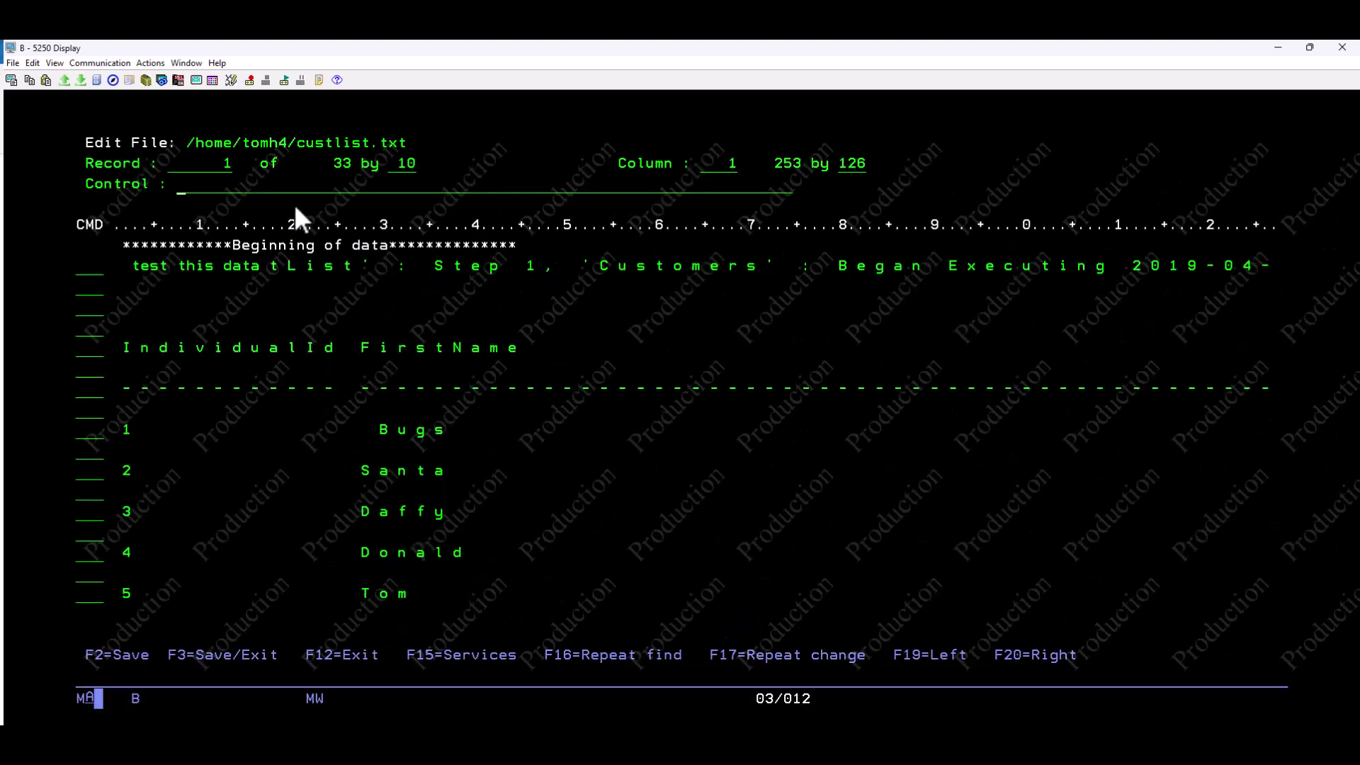
{"action": "left_click", "coordinate": [138, 306]}
{"action": "type", "text": "Tom was here and I"}
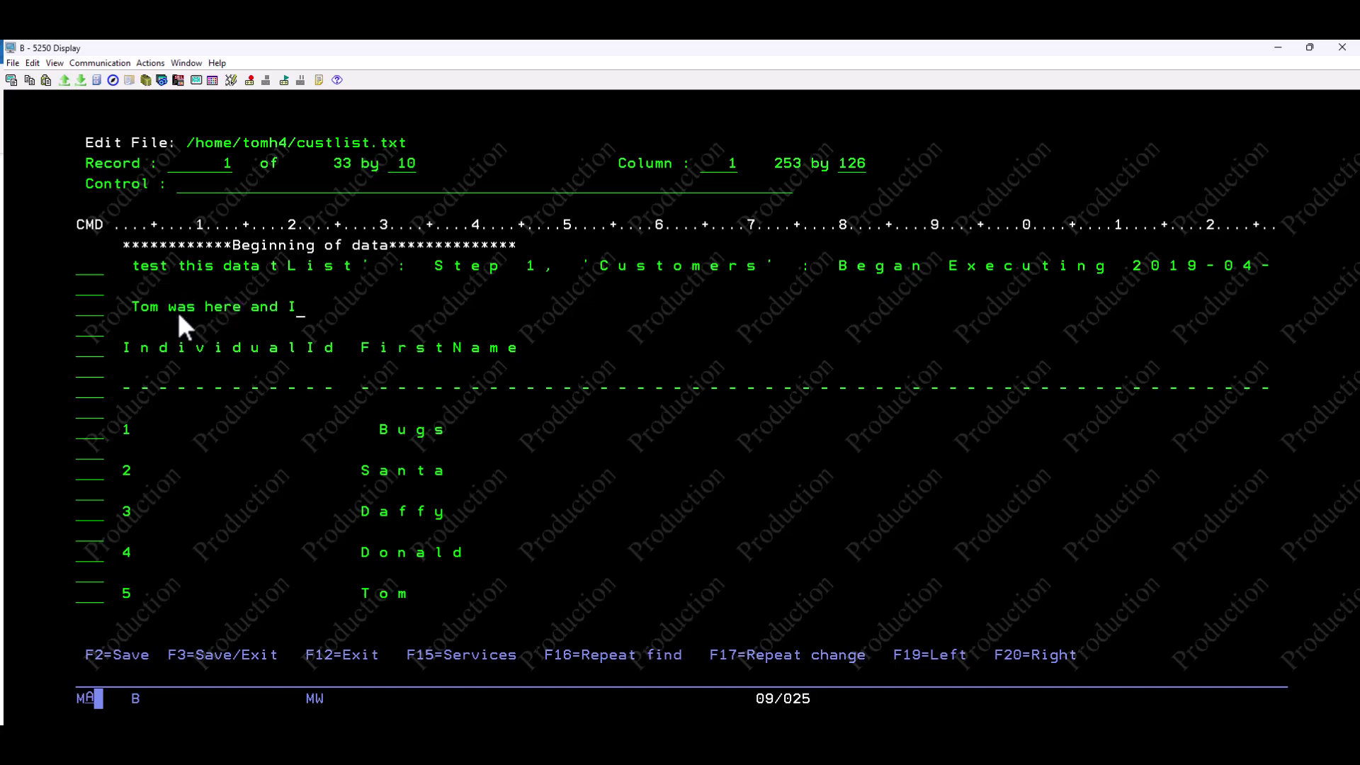
{"action": "type", "text": " hope you like my demo"}
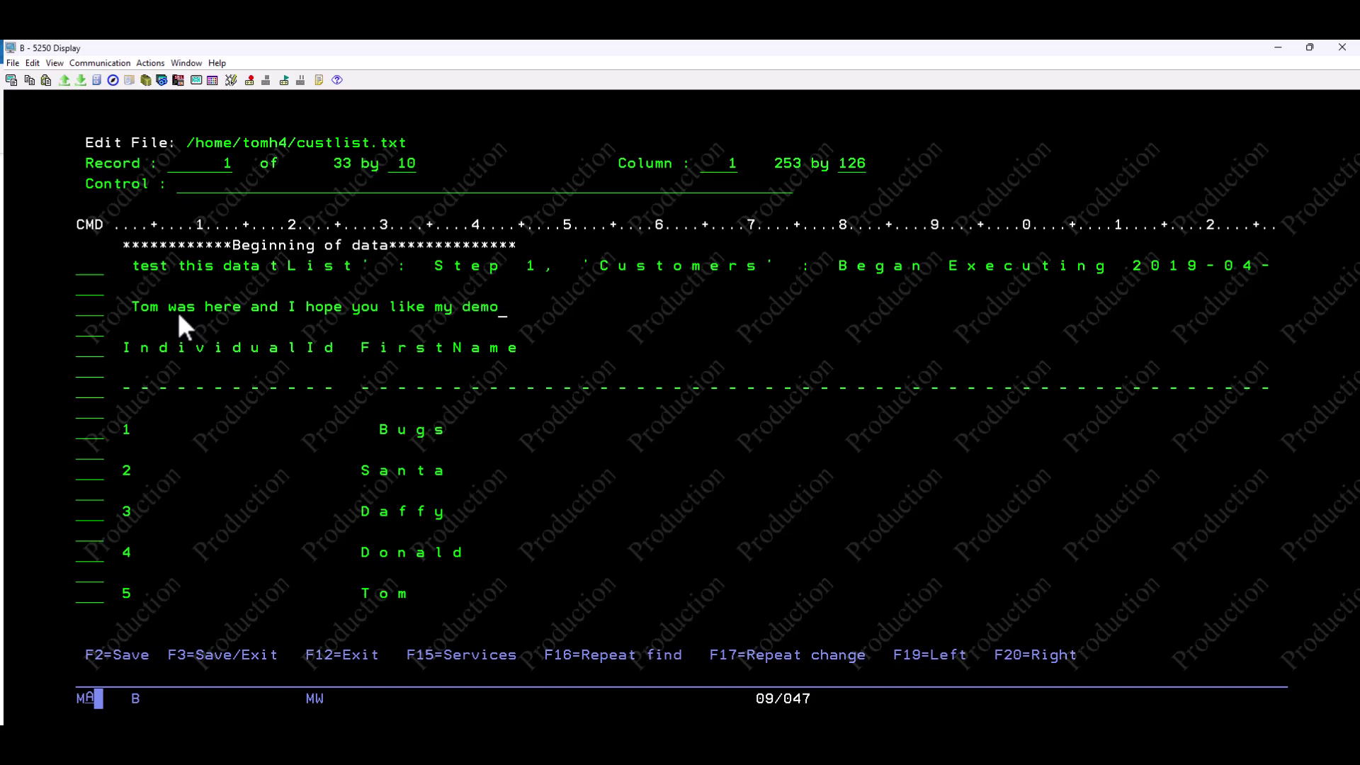
{"action": "type", "text": "stration."}
{"action": "key", "text": "Return"}
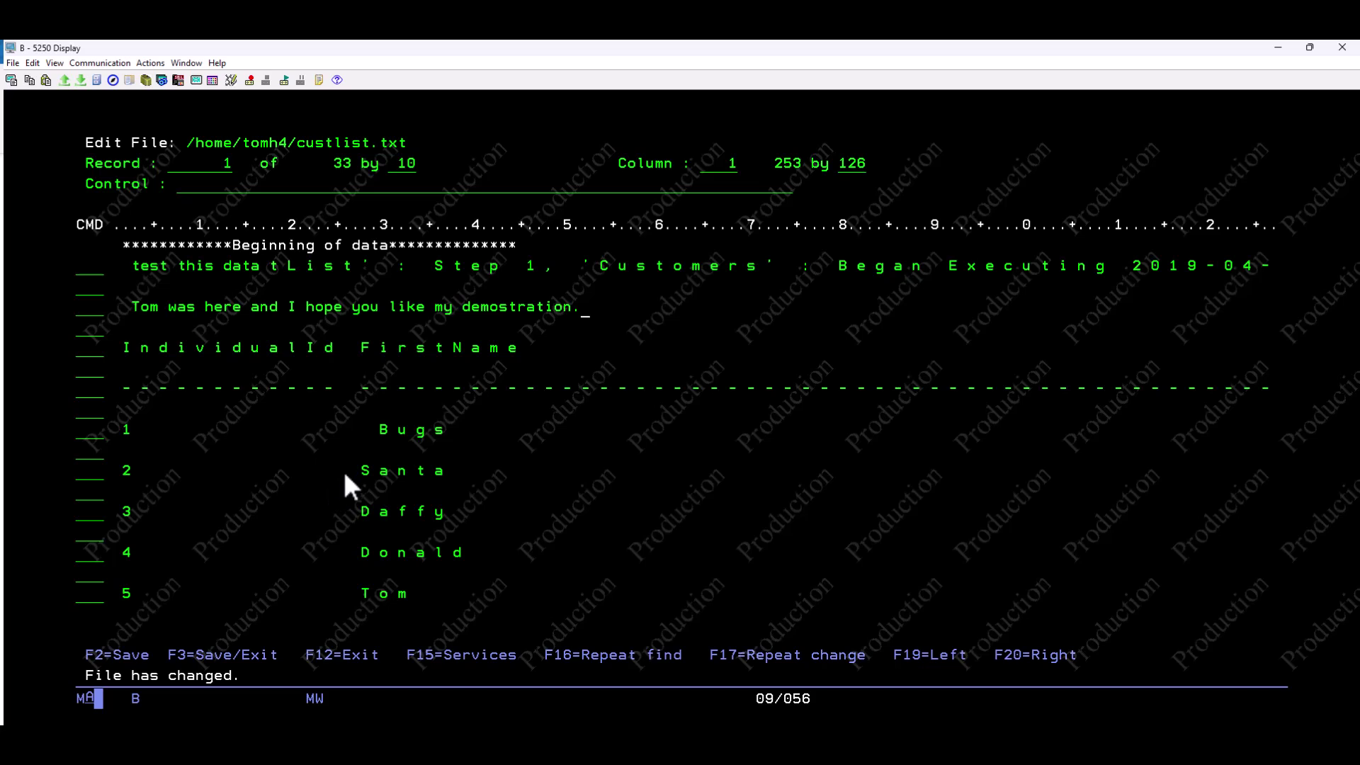
{"action": "key", "text": "F3"}
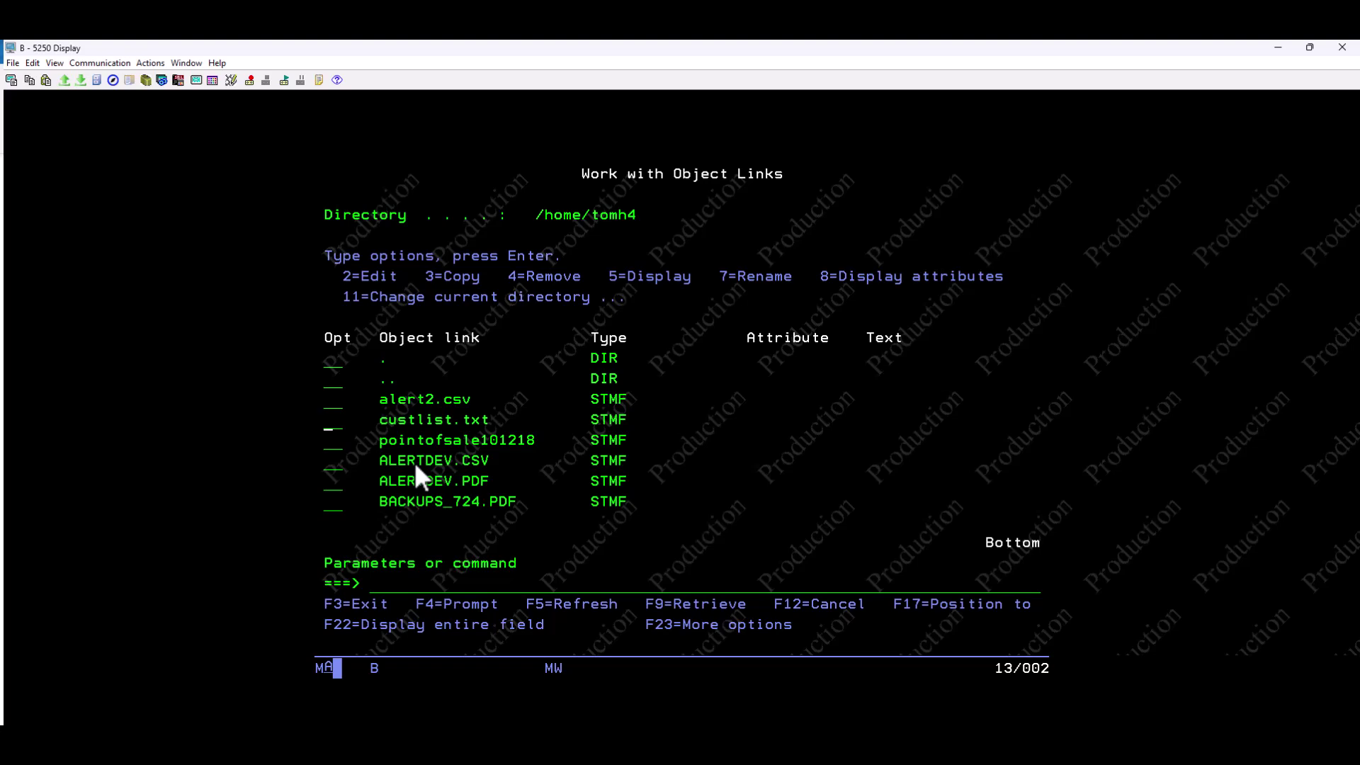
- Display custlist.txt on the production system to check the added line, and return to the directory listing
{"action": "type", "text": "5"}
{"action": "key", "text": "Return"}
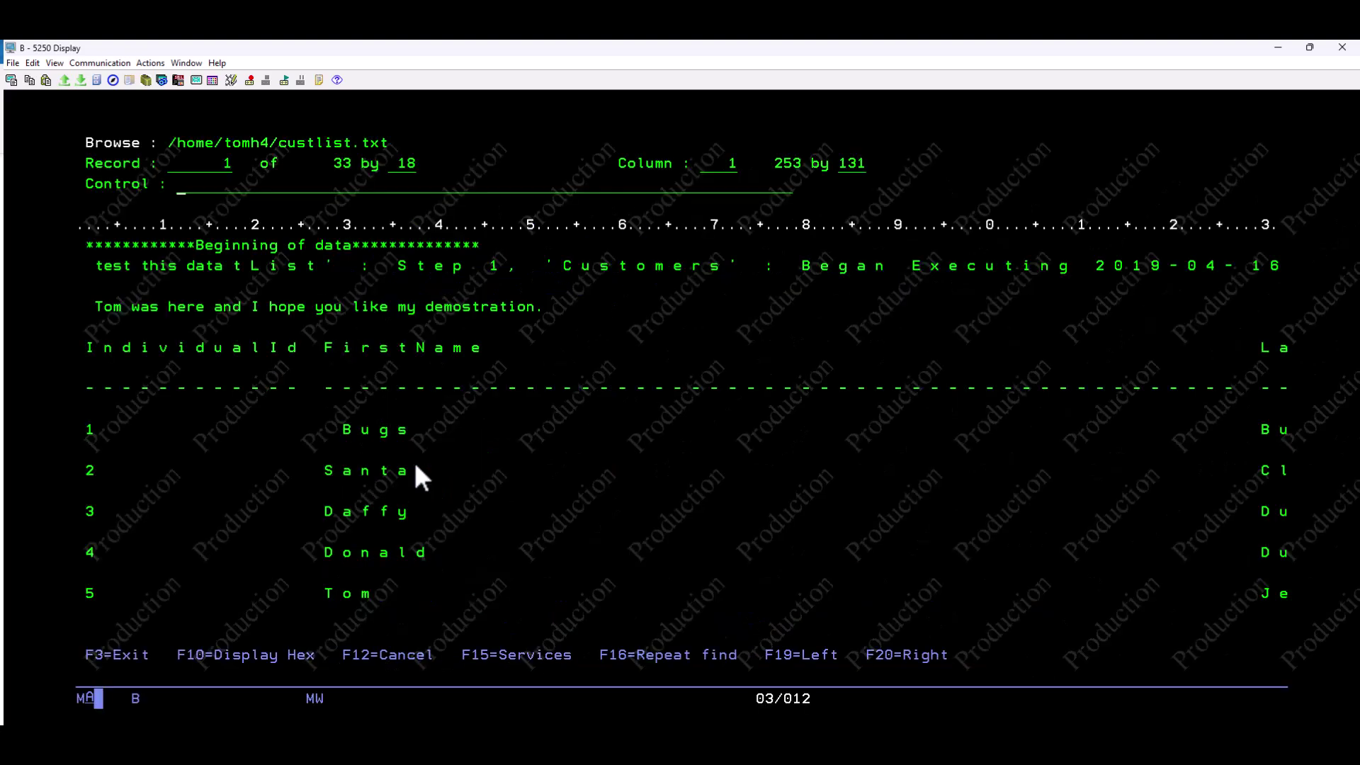
{"action": "key", "text": "F3"}
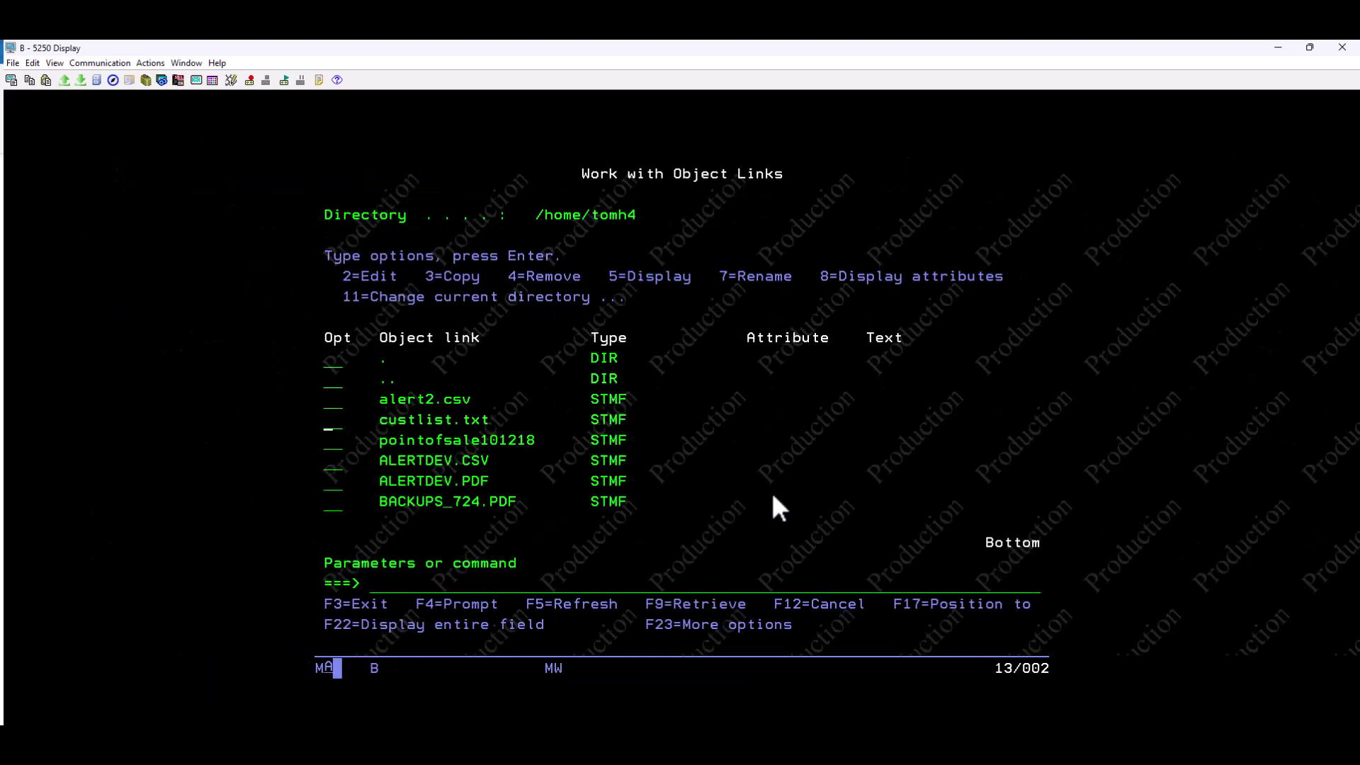
- Switch to the backup session and display the contents of the tomh4 directory with option 5
{"action": "mouse_move", "coordinate": [901, 744]}
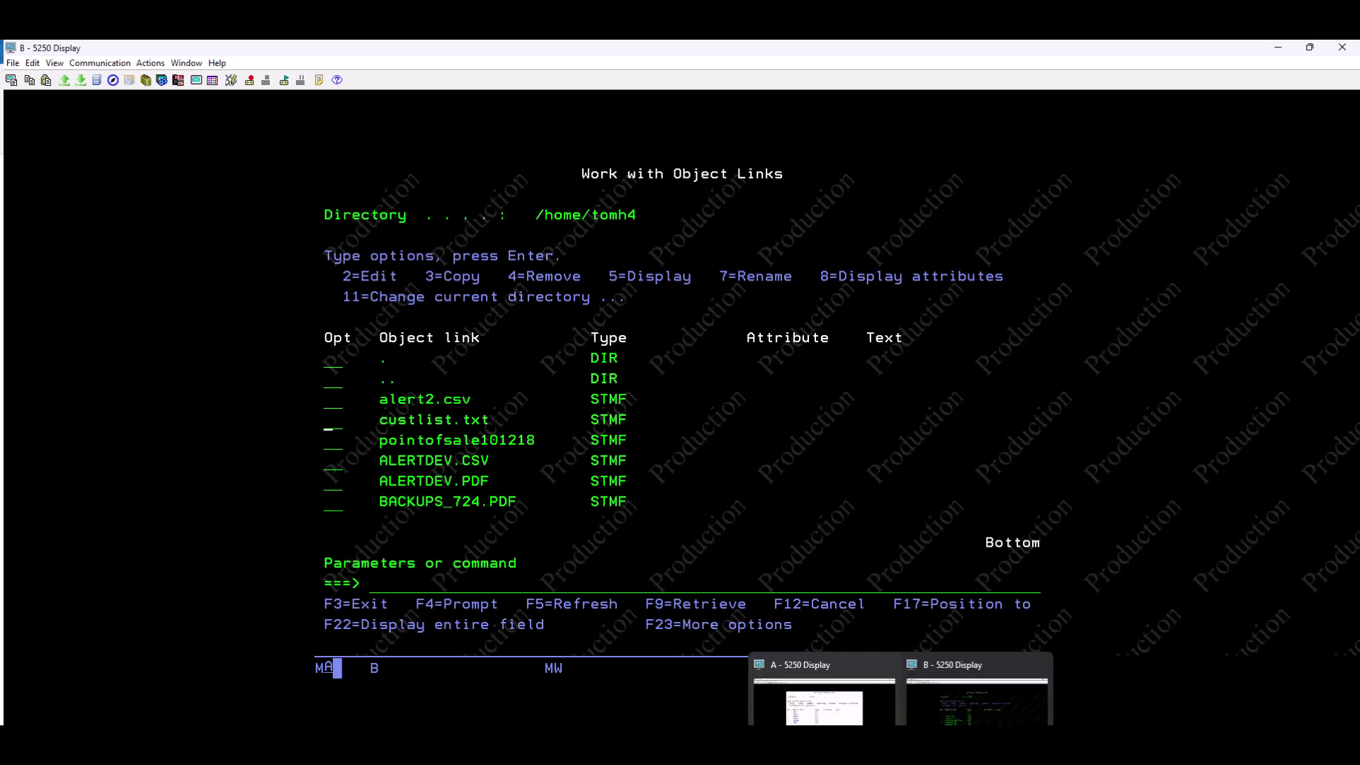
{"action": "left_click", "coordinate": [848, 700]}
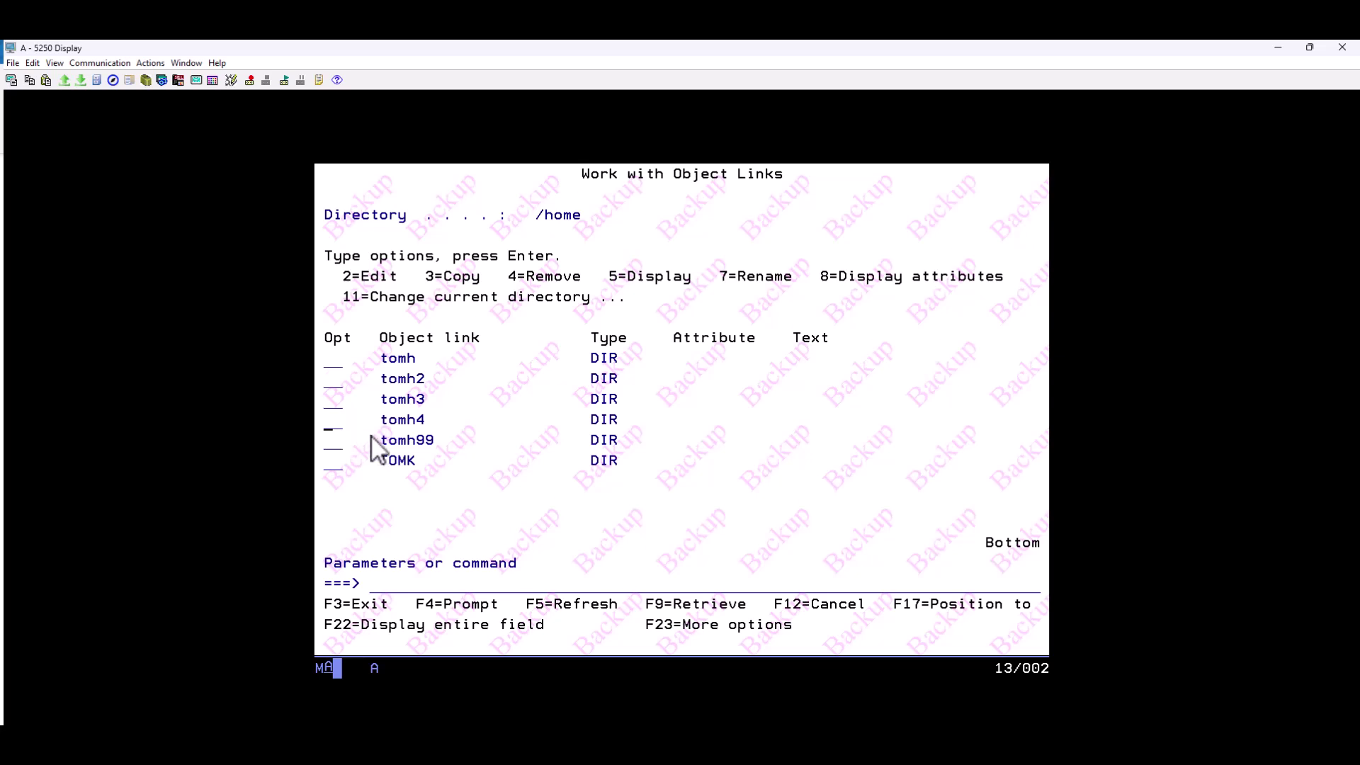
{"action": "type", "text": "5"}
{"action": "key", "text": "Return"}
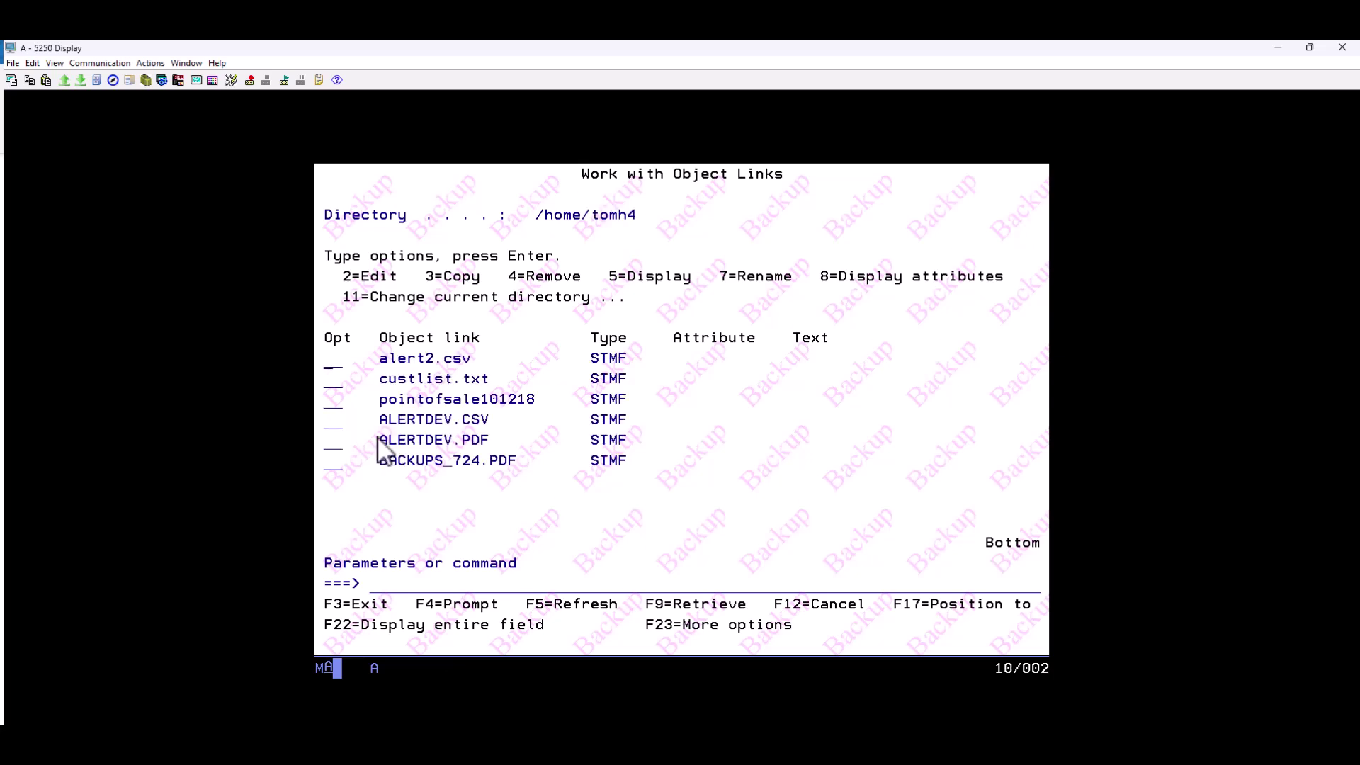
- Display custlist.txt on the backup system, check the added line for replication, and exit to the main menu
{"action": "key", "text": "Tab"}
{"action": "type", "text": "5"}
{"action": "key", "text": "Return"}
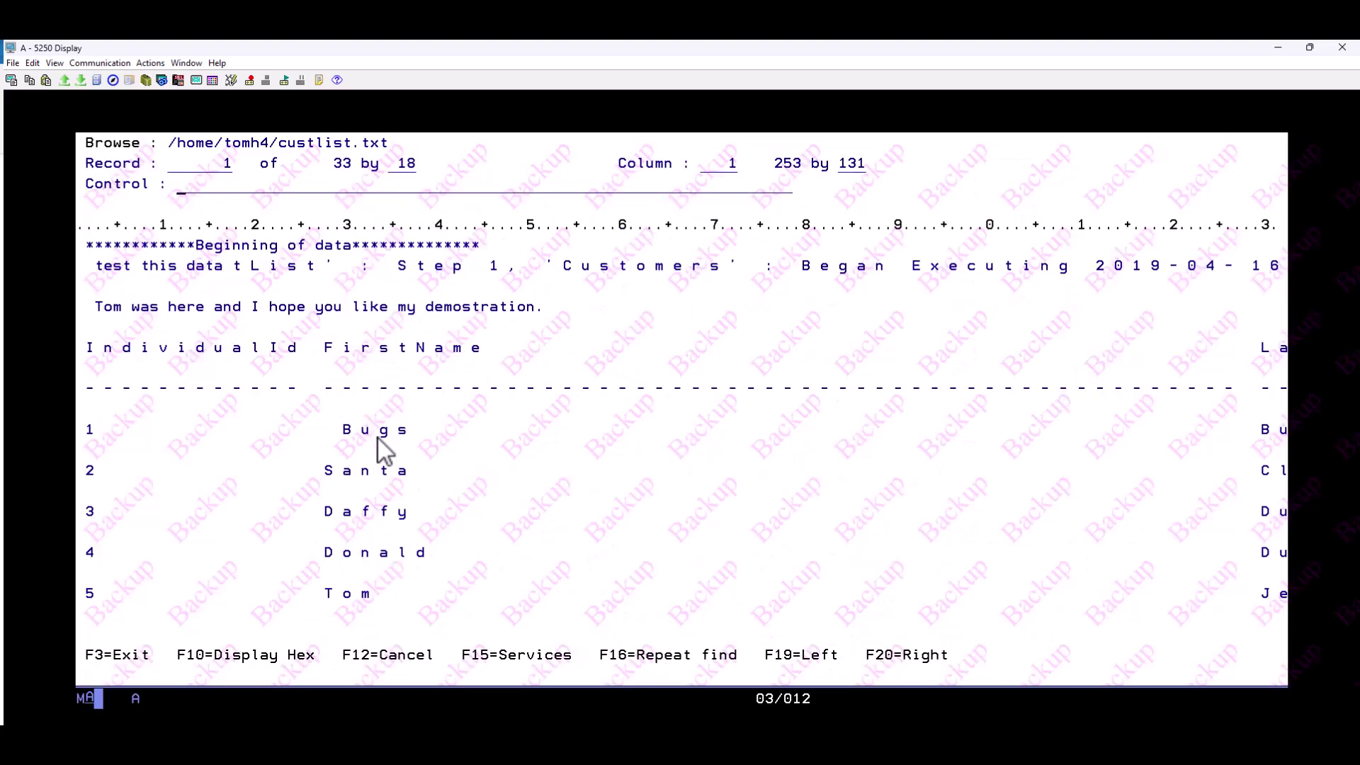
{"action": "left_click_drag", "start_coordinate": [104, 303], "coordinate": [552, 310]}
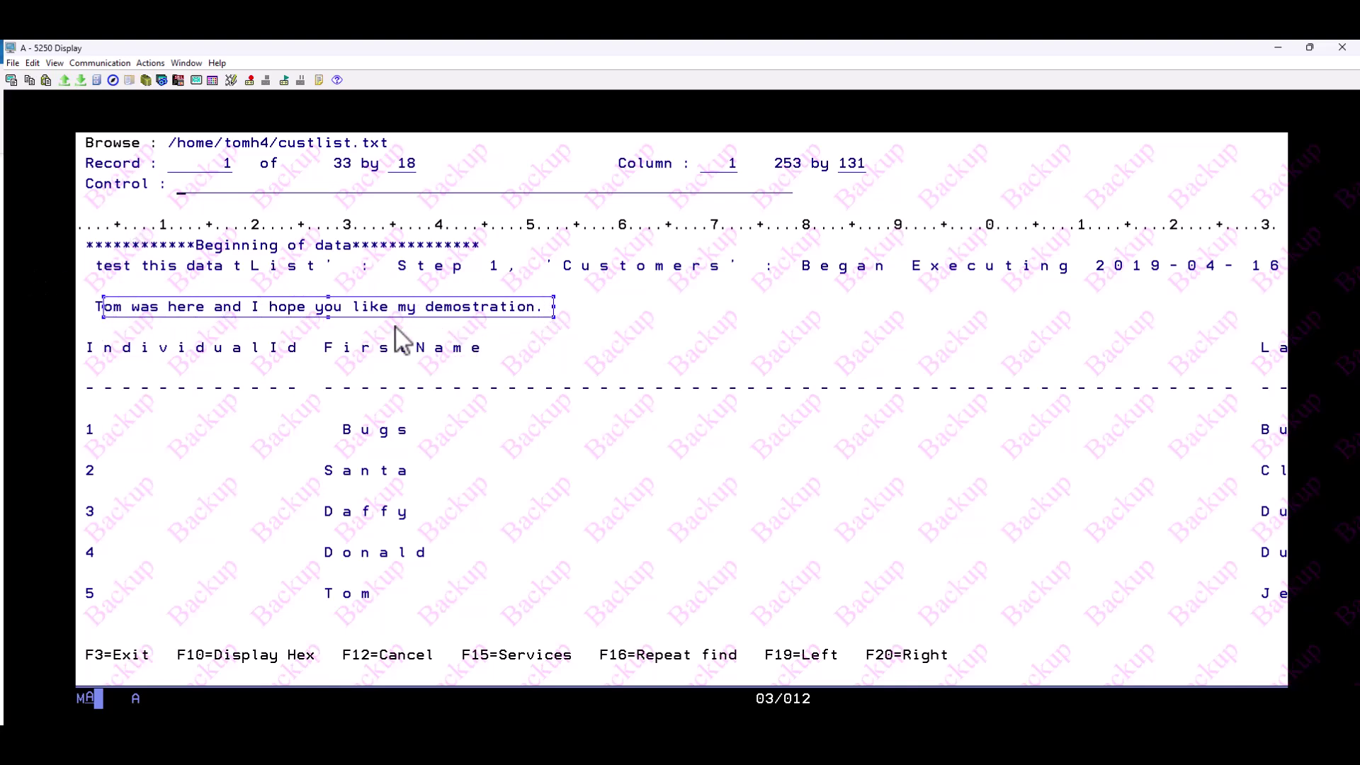
{"action": "left_click", "coordinate": [539, 409]}
{"action": "key", "text": "F3"}
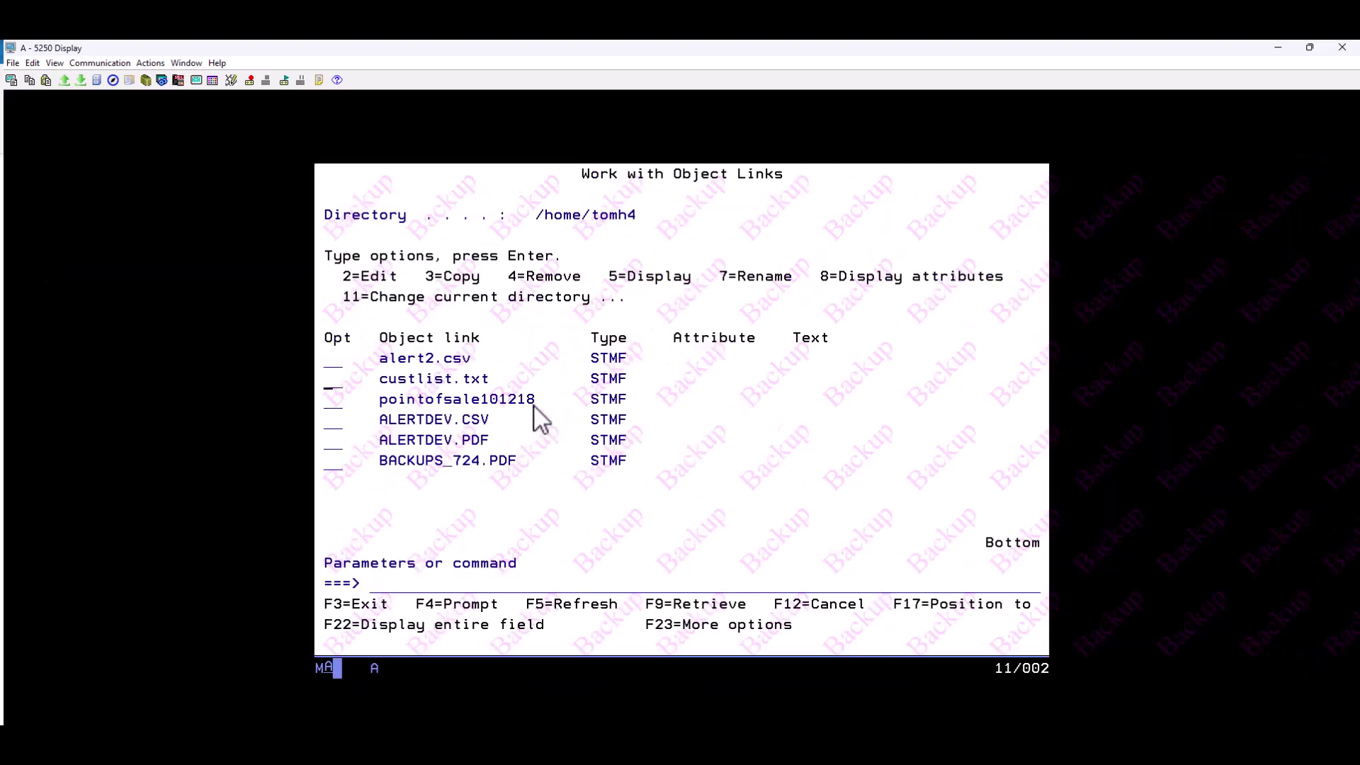
{"action": "key", "text": "F3"}
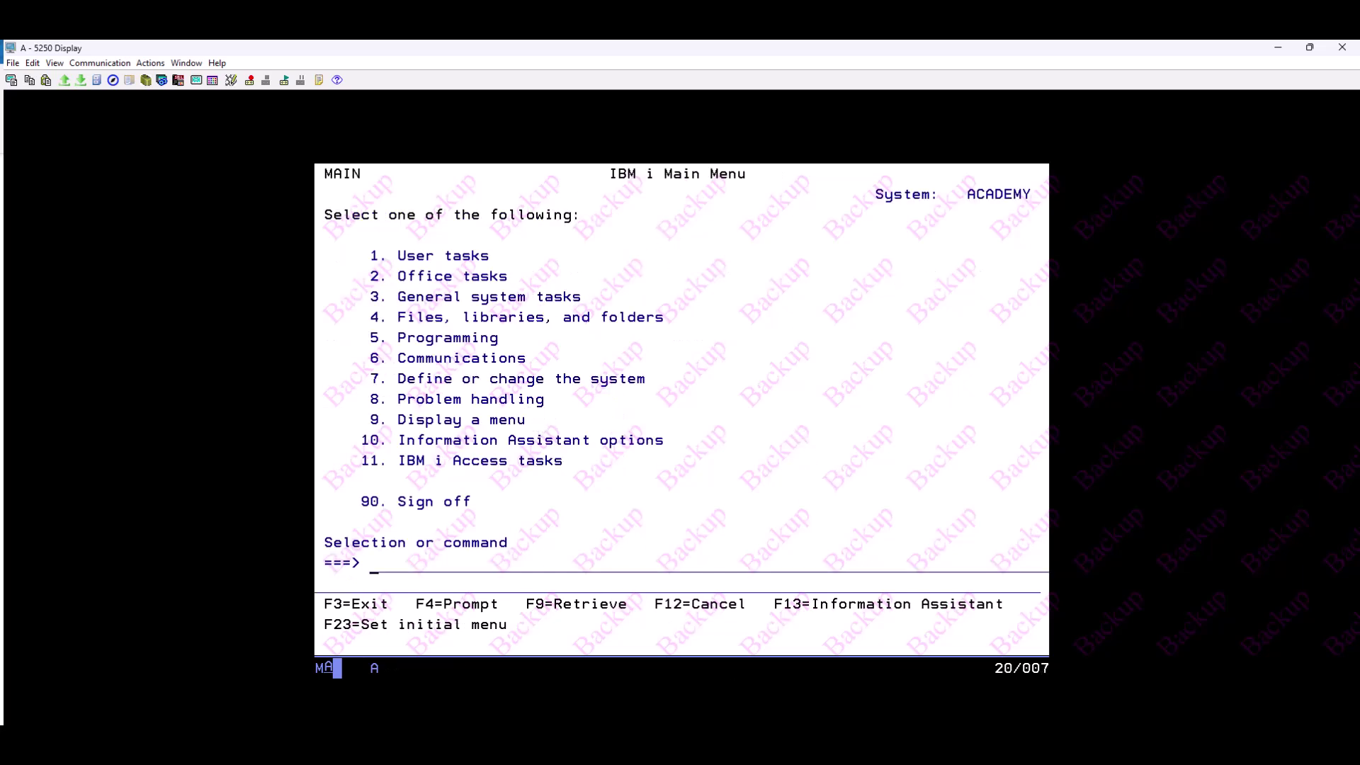
- Switch to the production session, copy custlist.txt to the object /home/tomh4/custlist2.txt with option 3, and refresh the listing
{"action": "mouse_move", "coordinate": [901, 744]}
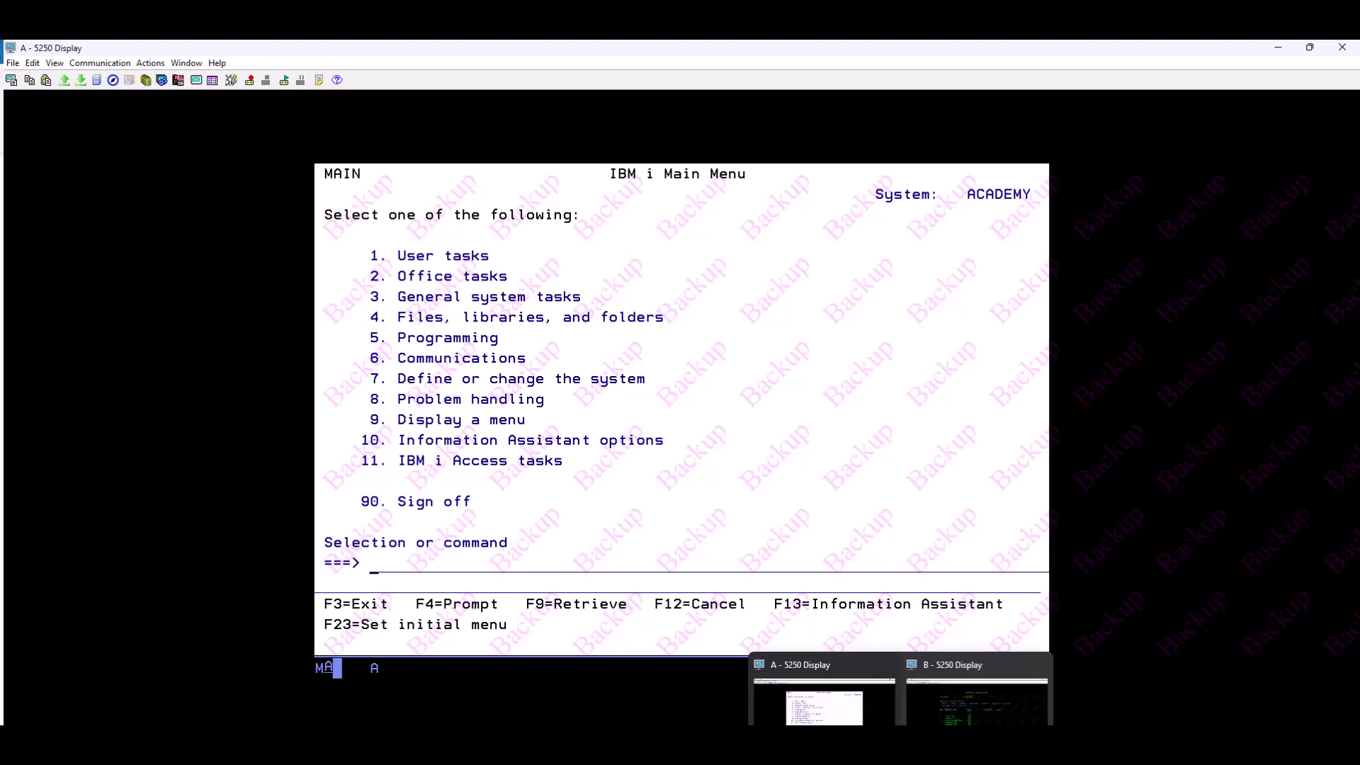
{"action": "left_click", "coordinate": [960, 701]}
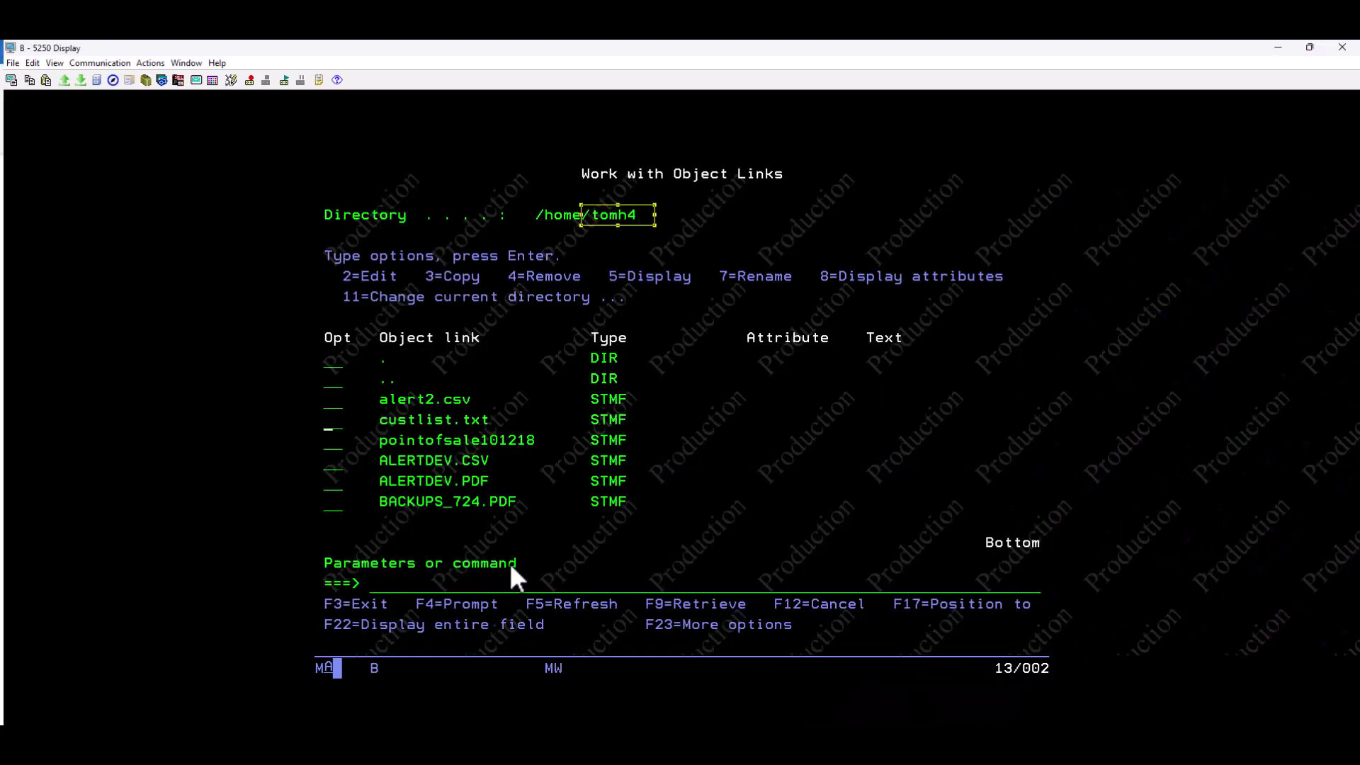
{"action": "type", "text": "3"}
{"action": "key", "text": "Return"}
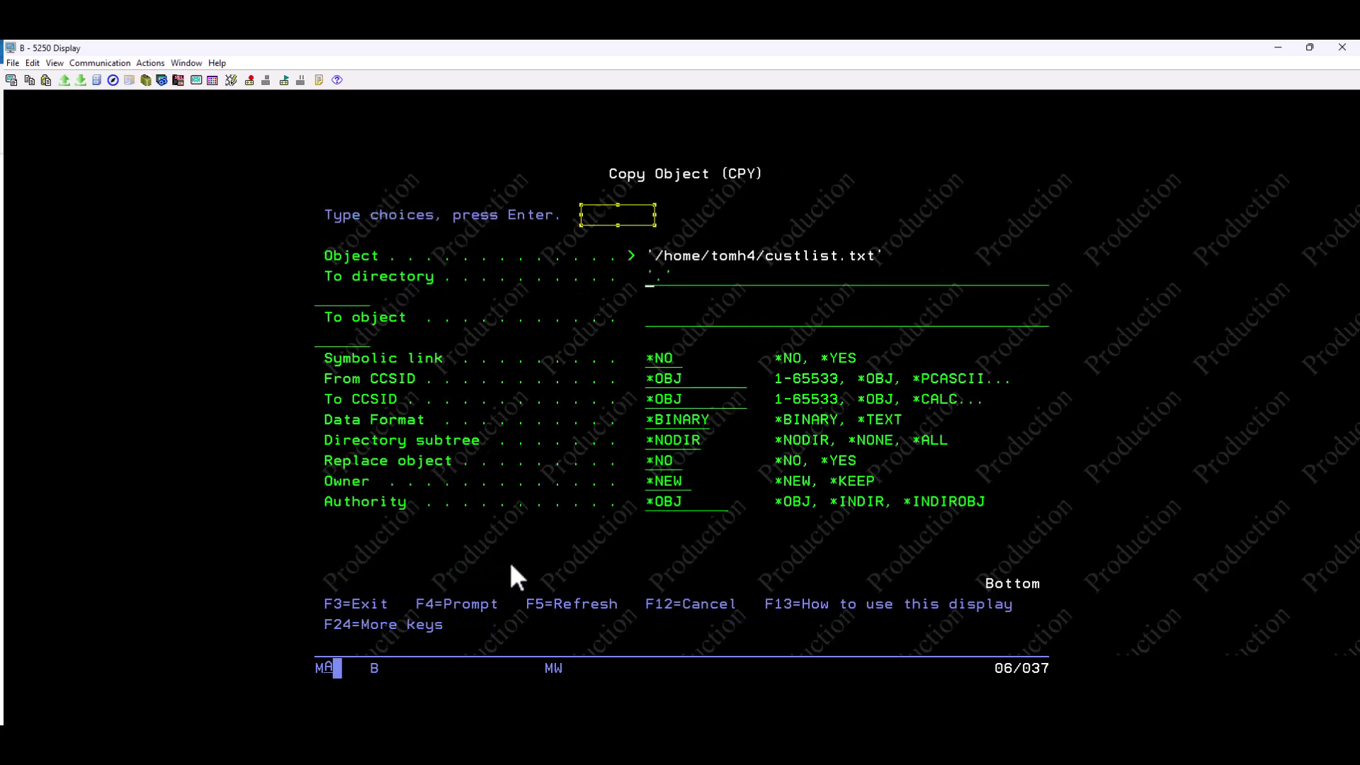
{"action": "key", "text": "Tab"}
{"action": "type", "text": "/home/tomh4/custlist2.txt"}
{"action": "key", "text": "Return"}
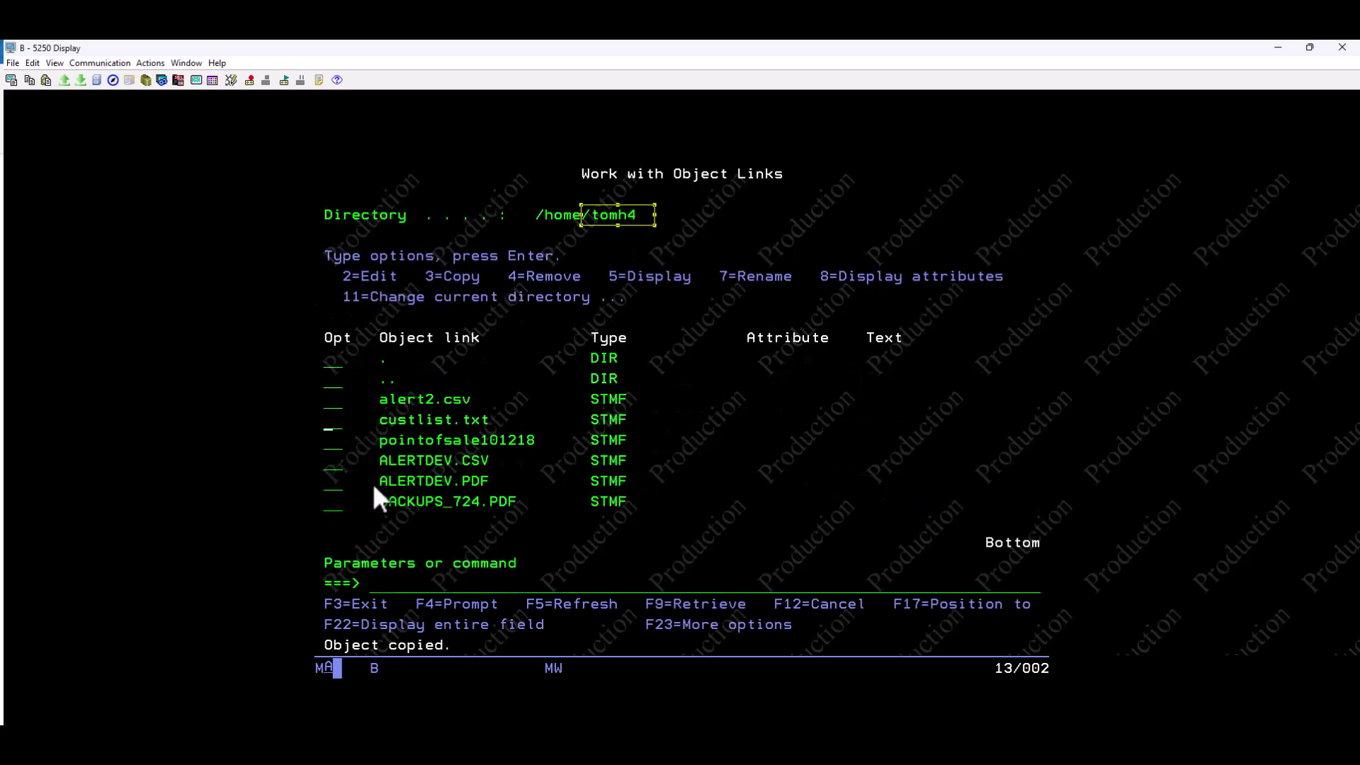
{"action": "key", "text": "F5"}
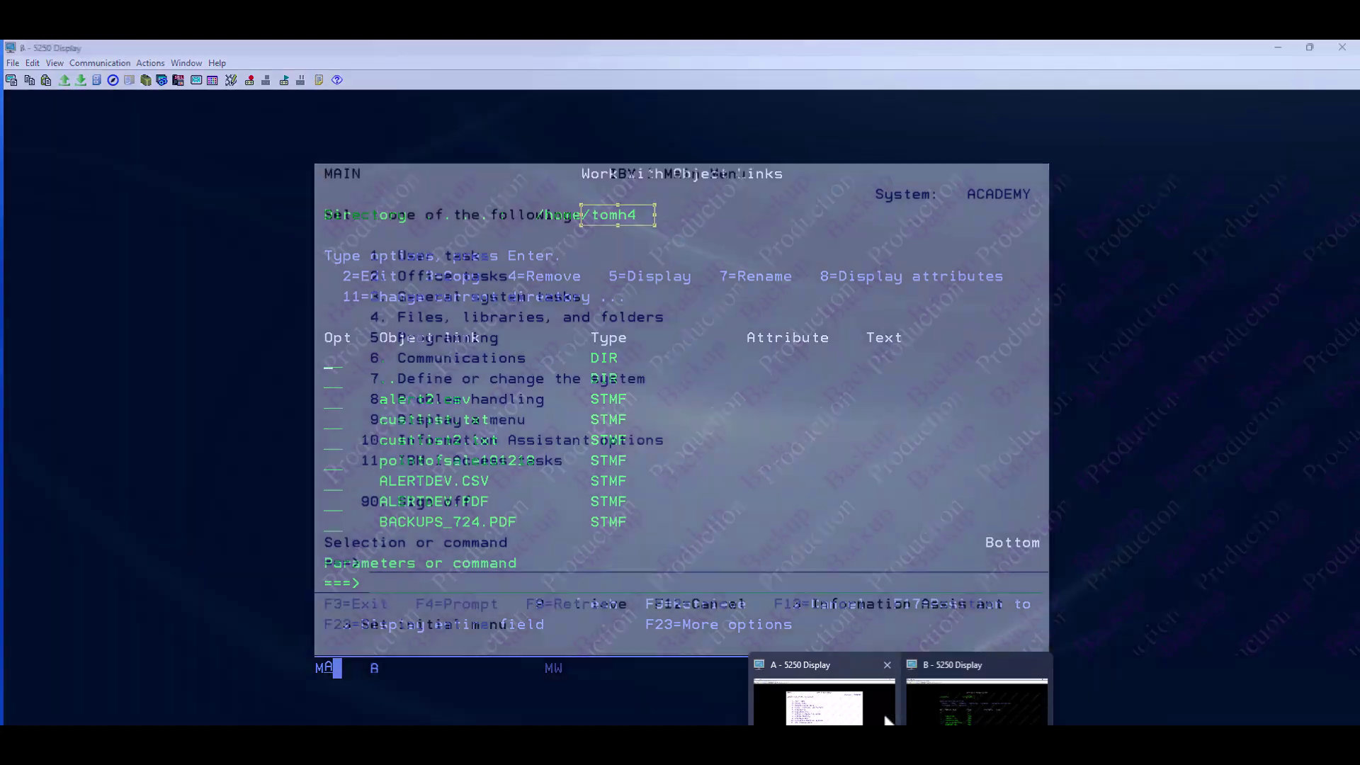
- Switch to the backup session, rerun WRKLNK OBJ('/home/tom*'), and display the contents of tomh4 with option 5
{"action": "left_click", "coordinate": [888, 719]}
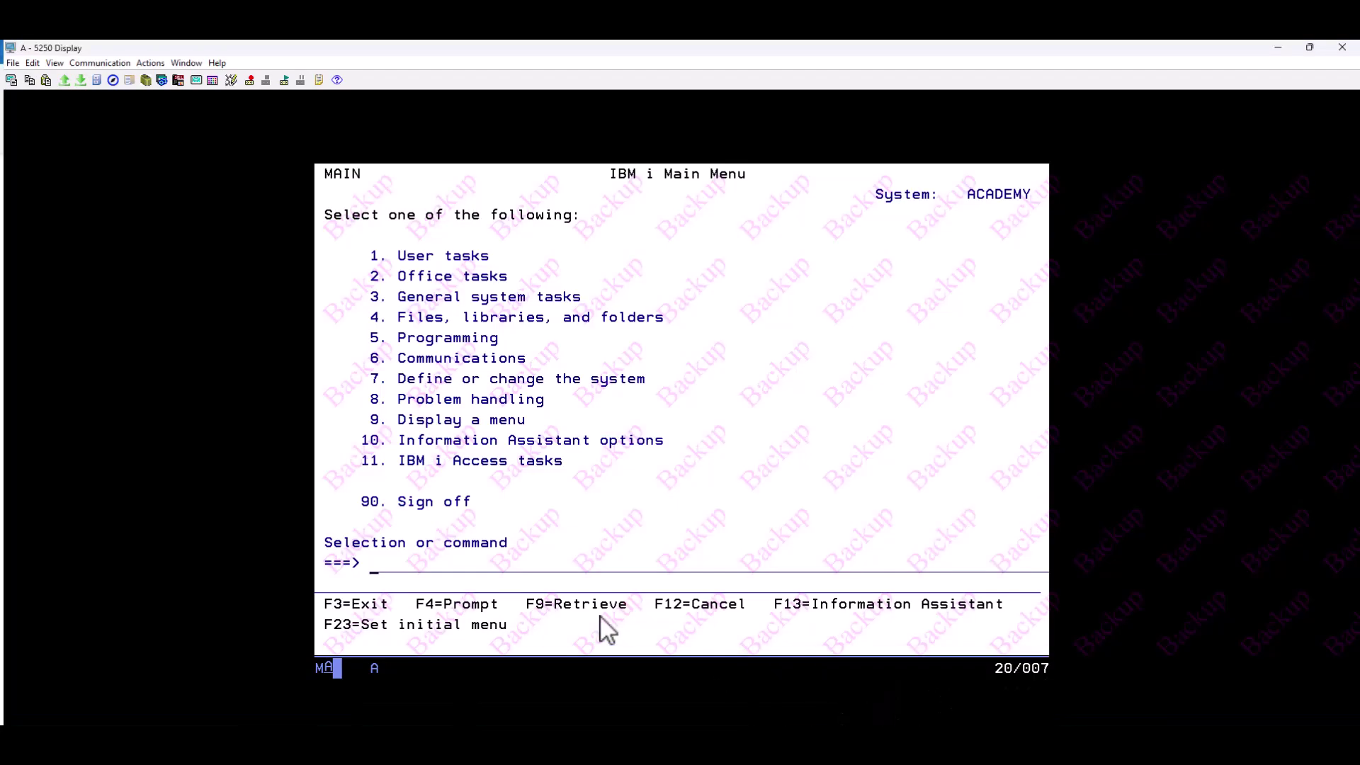
{"action": "key", "text": "F9"}
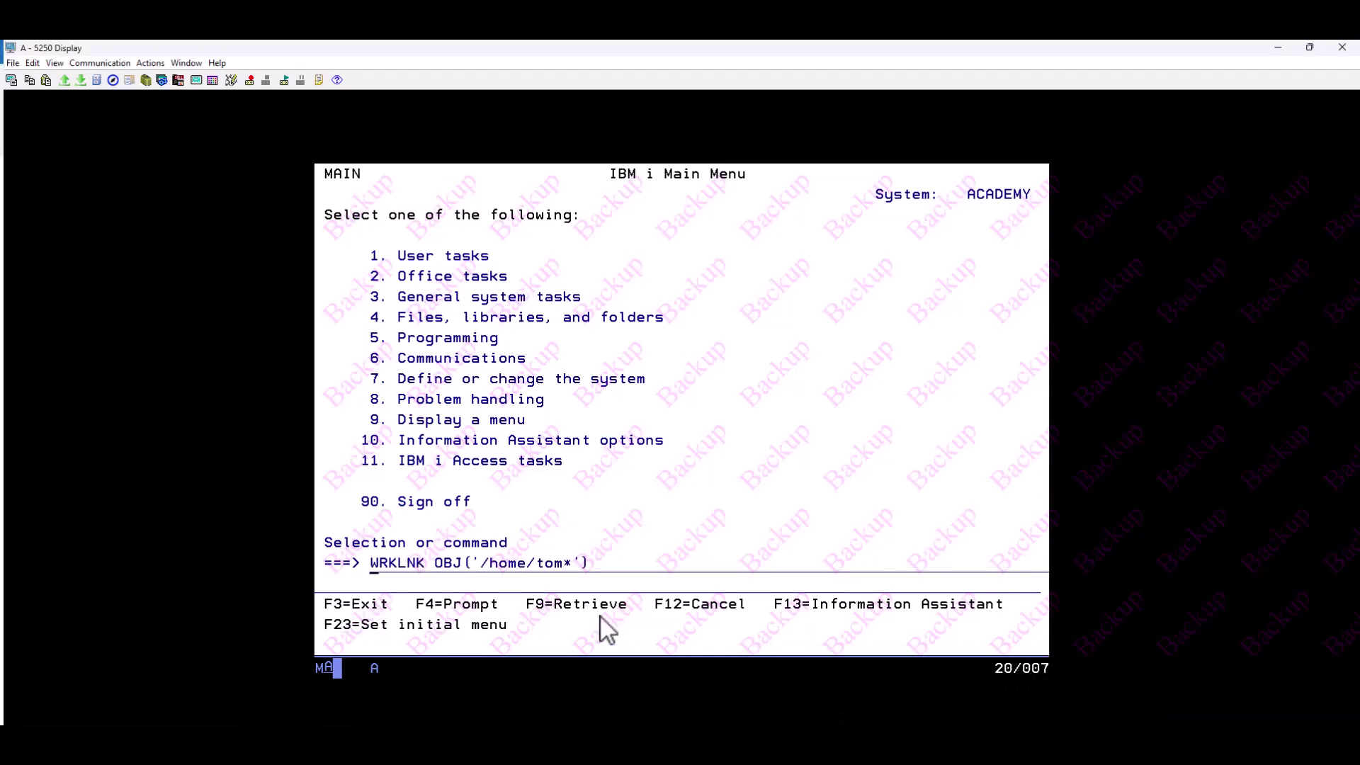
{"action": "key", "text": "Return"}
{"action": "key", "text": "Down"}
{"action": "key", "text": "Down"}
{"action": "key", "text": "Down"}
{"action": "key", "text": "Down"}
{"action": "key", "text": "Up"}
{"action": "type", "text": "5"}
{"action": "key", "text": "Return"}
- Display custlist2.txt on the backup system to check the replicated content, and exit to the main menu
{"action": "key", "text": "Down"}
{"action": "key", "text": "Down"}
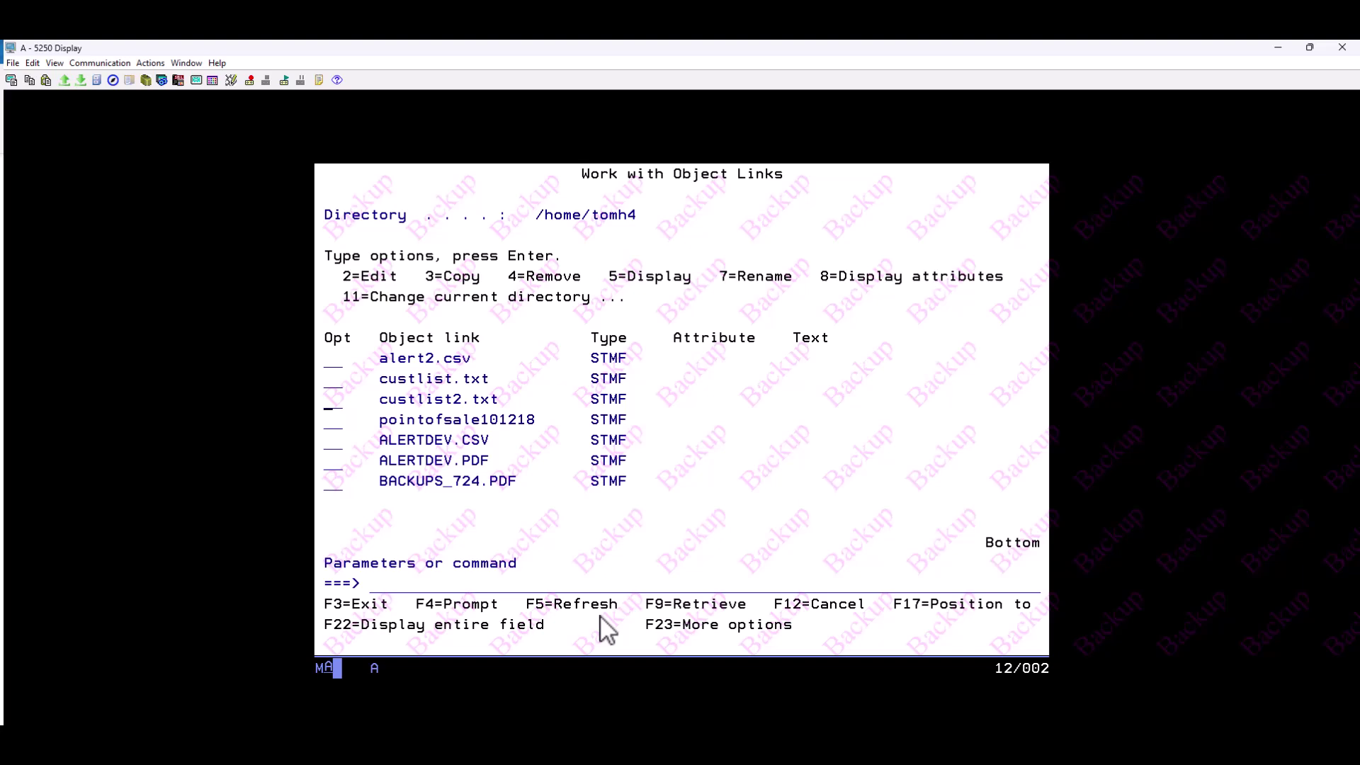
{"action": "type", "text": "5"}
{"action": "key", "text": "Return"}
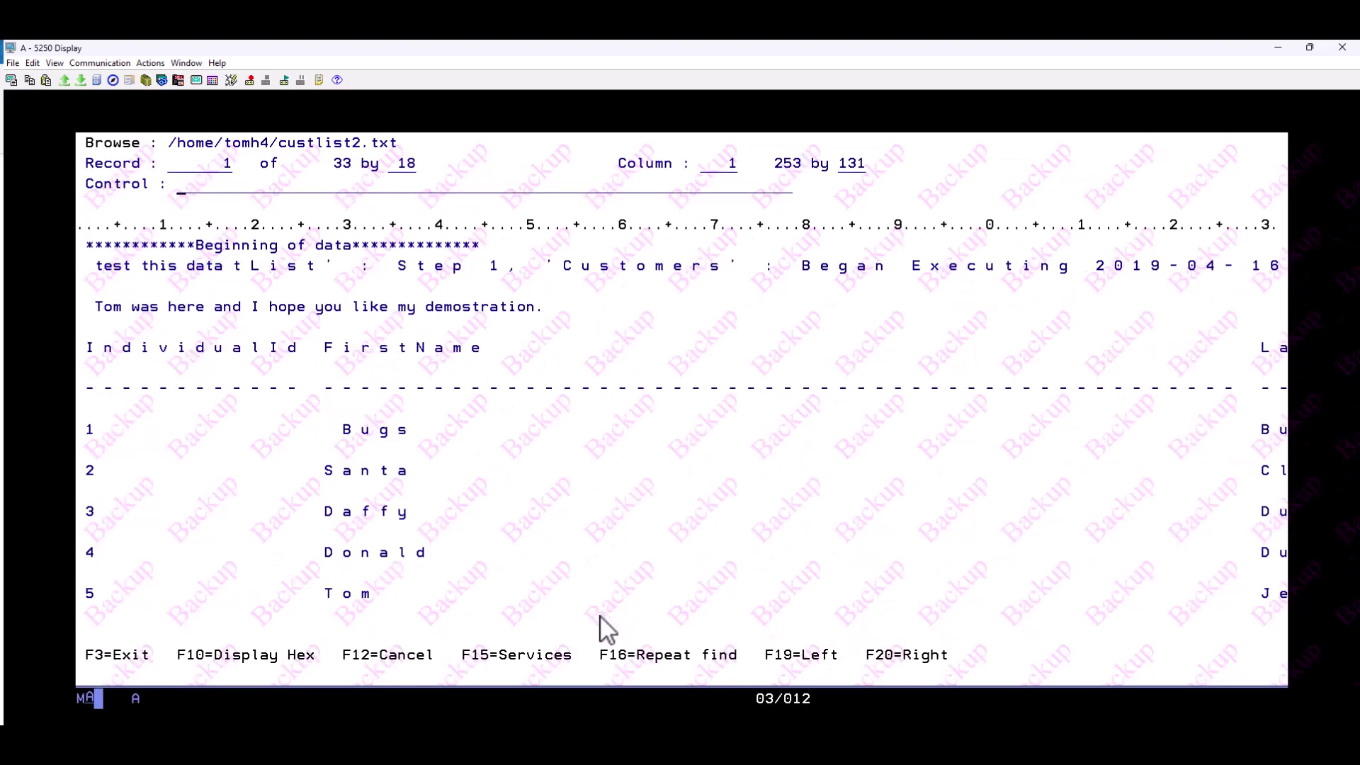
{"action": "key", "text": "F3"}
{"action": "key", "text": "F3"}
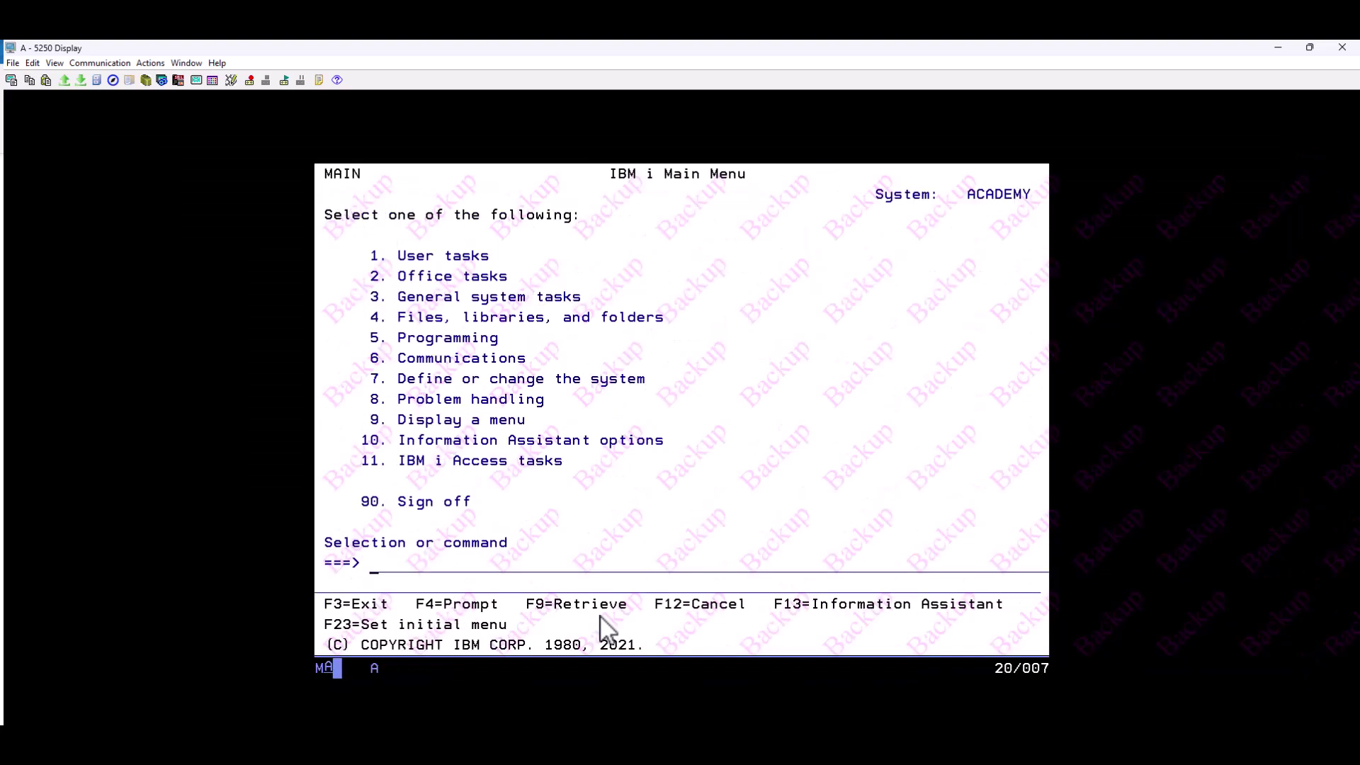